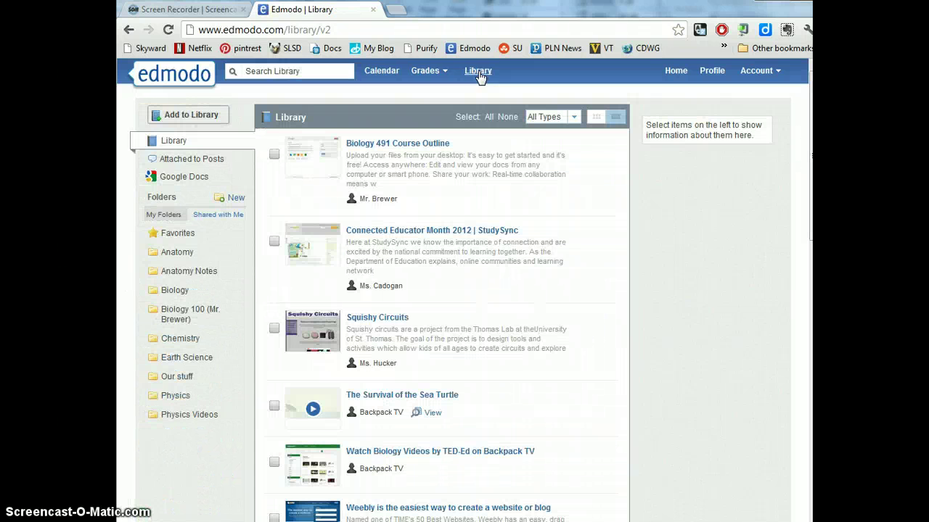
# - View the file and link options for adding a library item, and open the list of attachments from posts
pyautogui.click(306, 85)
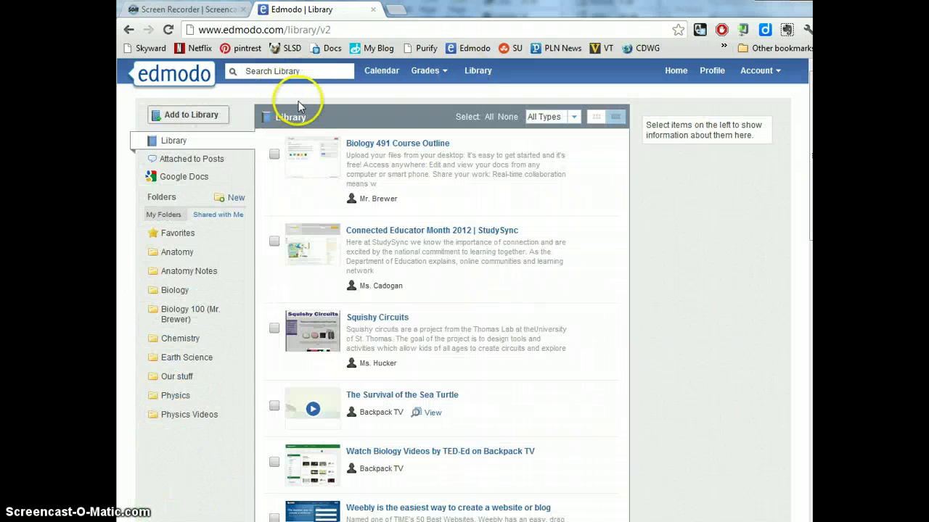
pyautogui.click(196, 115)
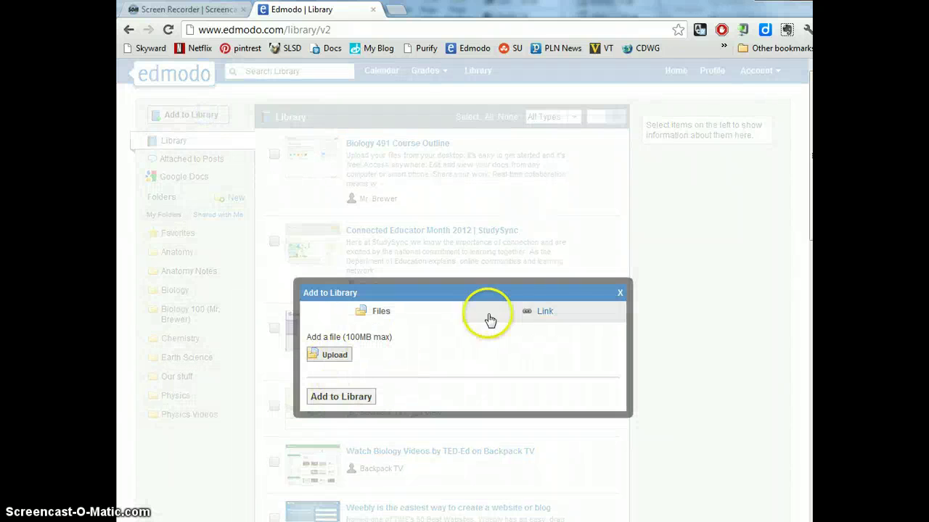
pyautogui.click(620, 293)
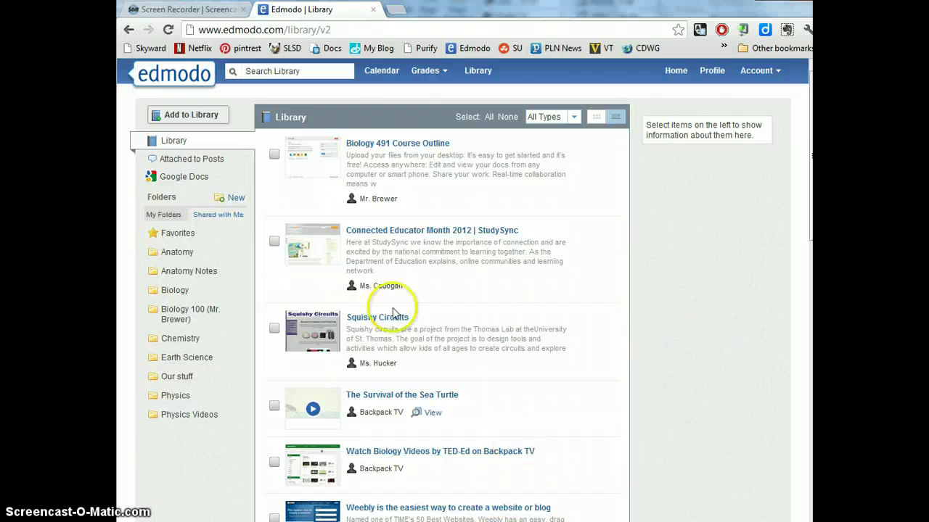
pyautogui.click(192, 160)
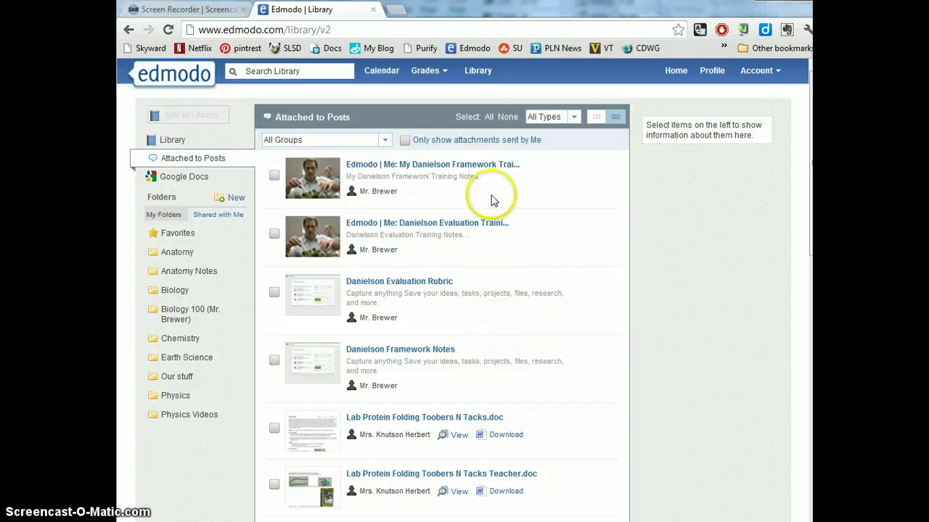
# - Add the Google Doc "Biology 491 Course Outline" to the Biology 100 folder with read-only permissions, and deselect the document
pyautogui.click(185, 178)
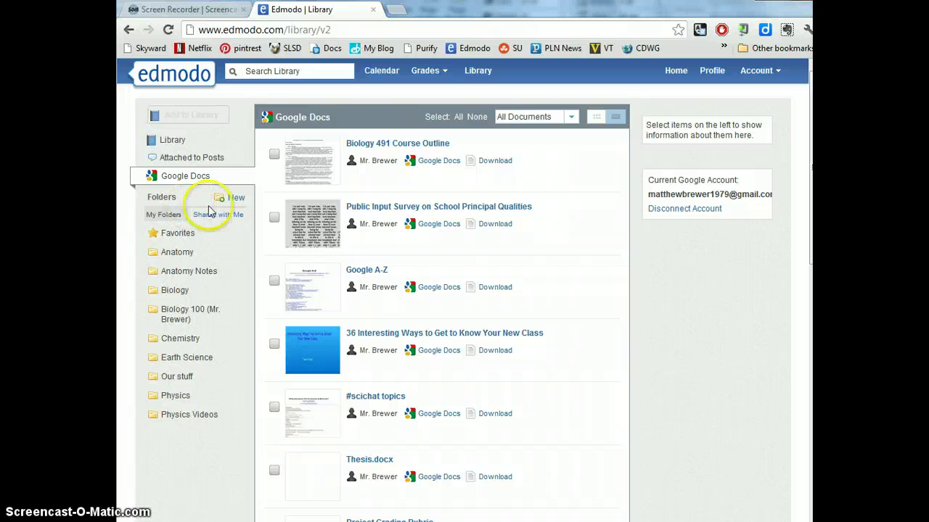
pyautogui.click(275, 156)
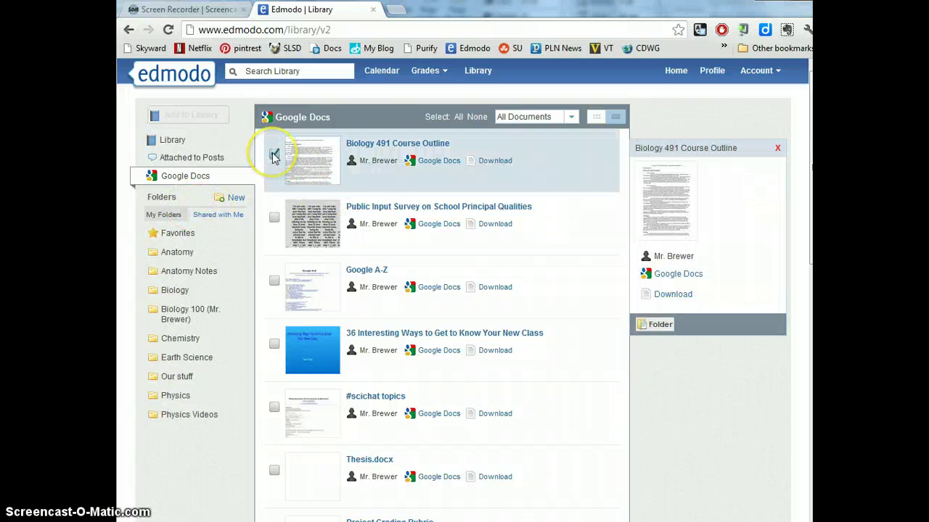
pyautogui.click(659, 324)
pyautogui.click(708, 443)
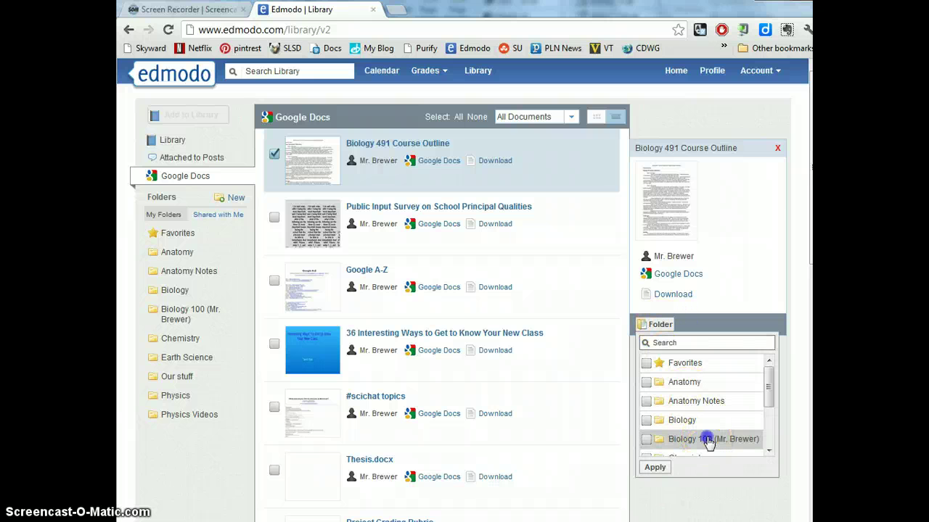
pyautogui.click(655, 469)
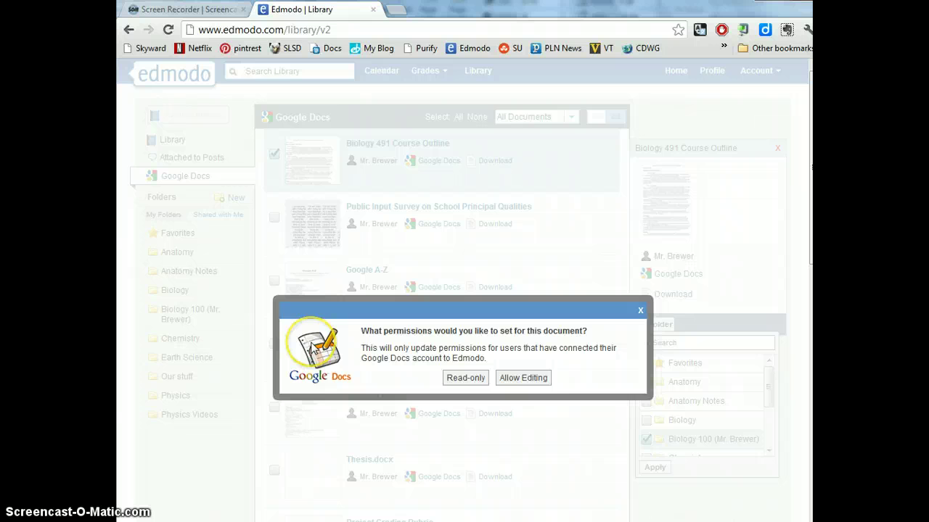
pyautogui.click(462, 377)
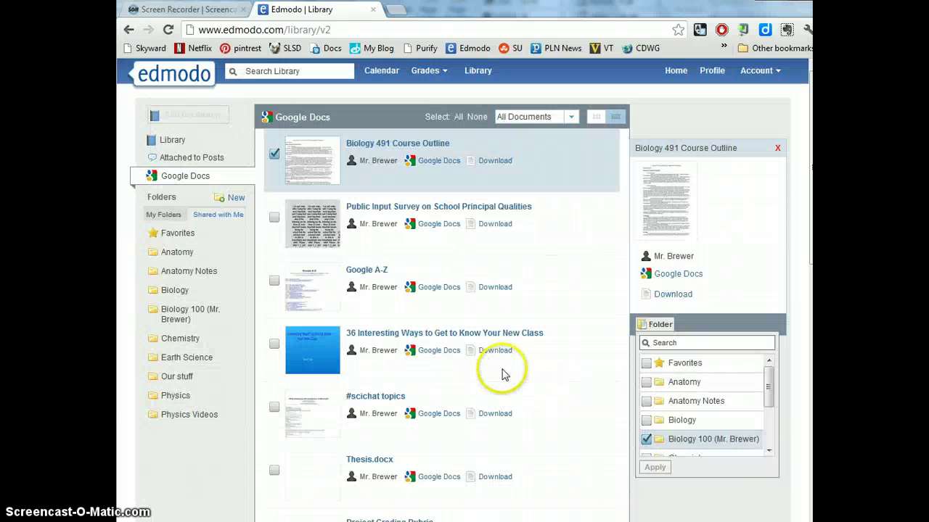
pyautogui.click(274, 153)
# - Remove "Biology 491 Course Outline" from the Biology 100 folder
pyautogui.click(178, 319)
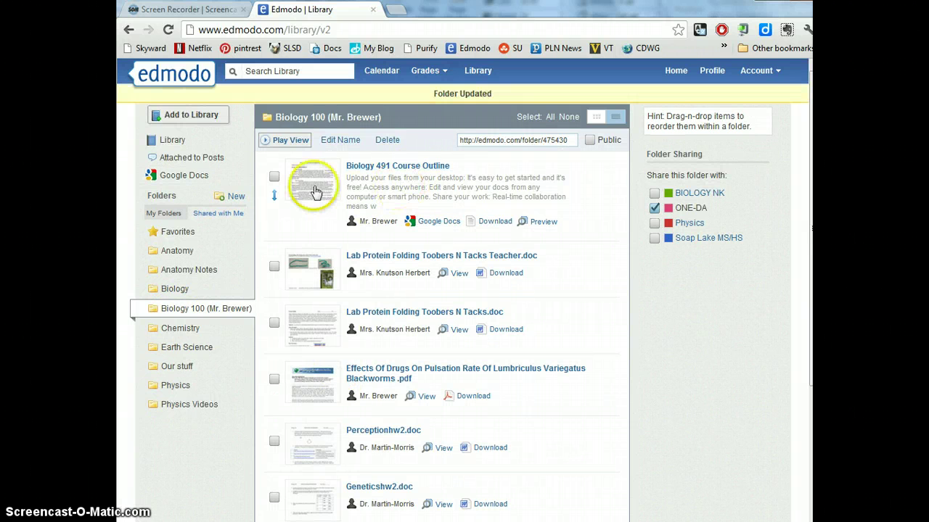
pyautogui.click(273, 177)
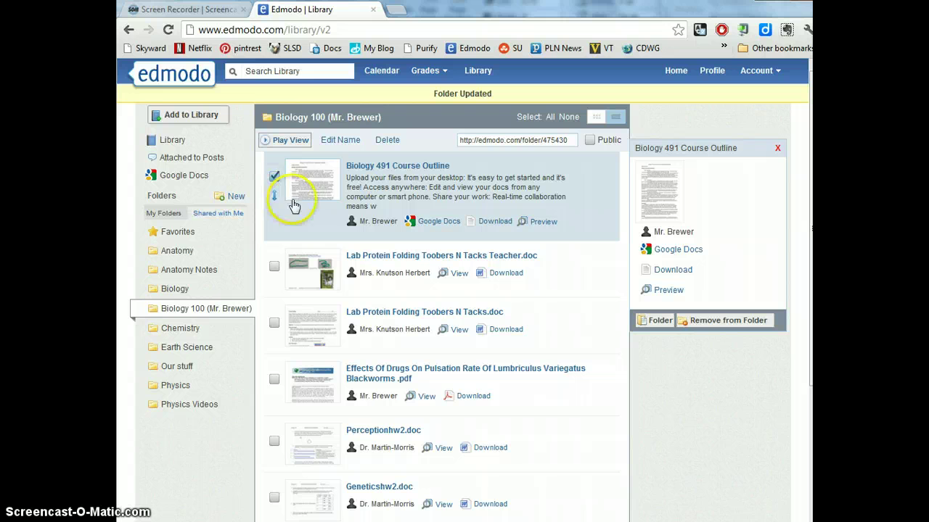
pyautogui.click(752, 330)
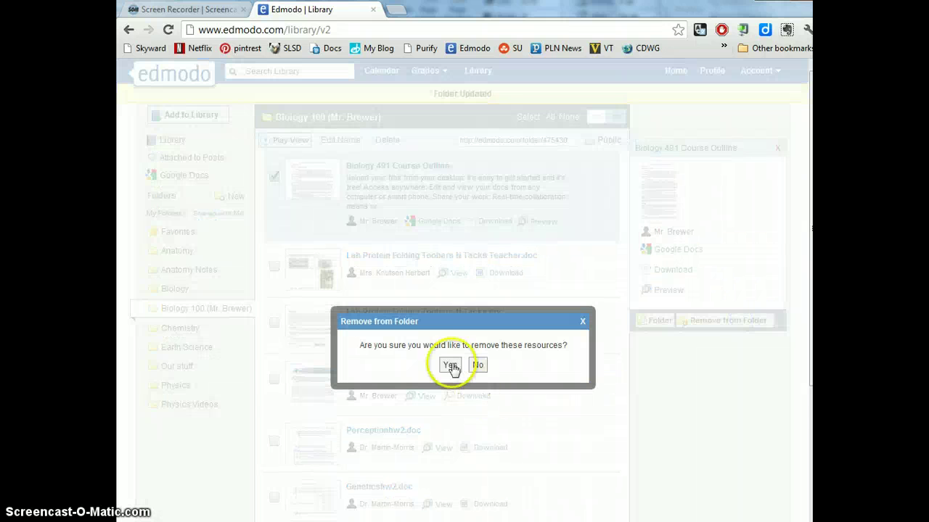
pyautogui.click(446, 363)
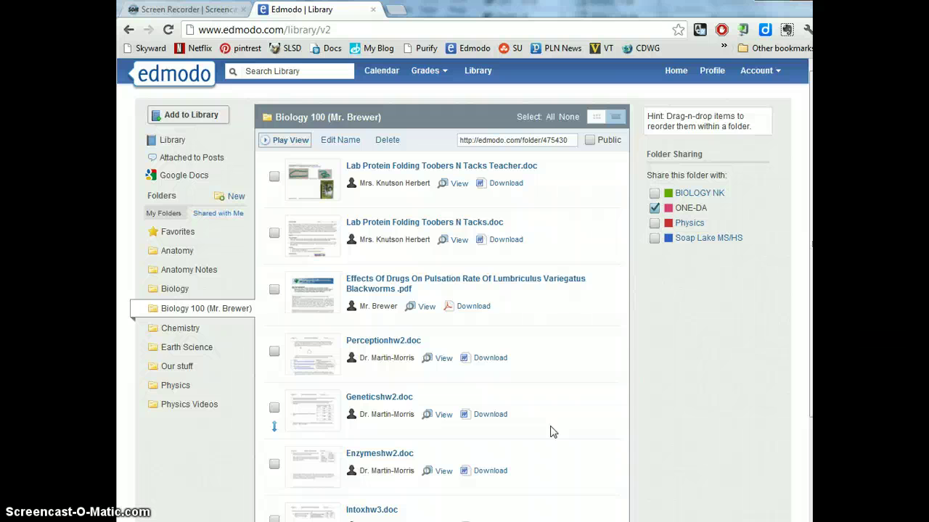
pyautogui.click(496, 389)
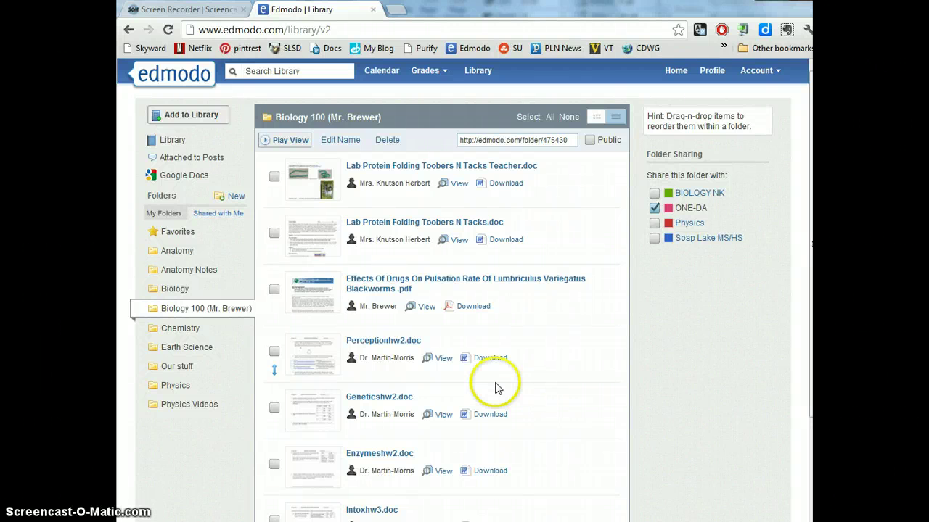
# - Create a new library folder named f1 and share it with the Physics group
pyautogui.click(233, 201)
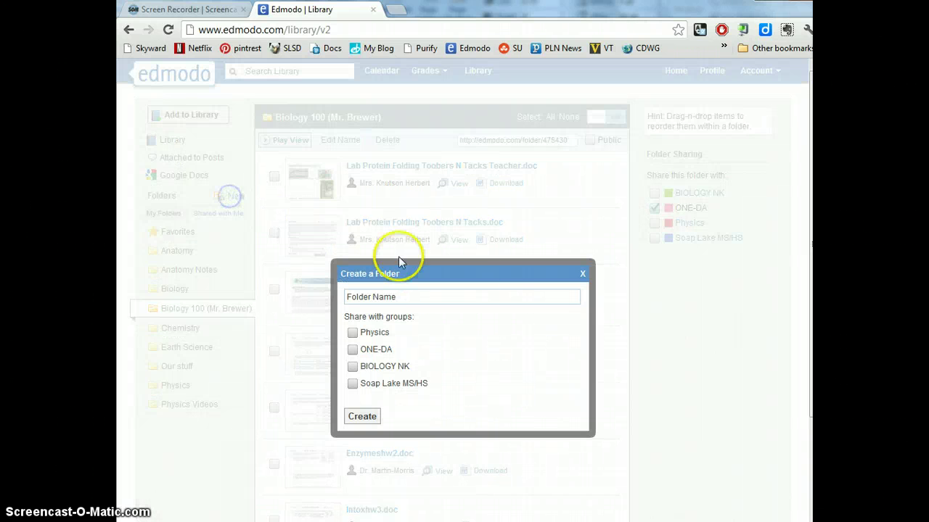
pyautogui.click(441, 293)
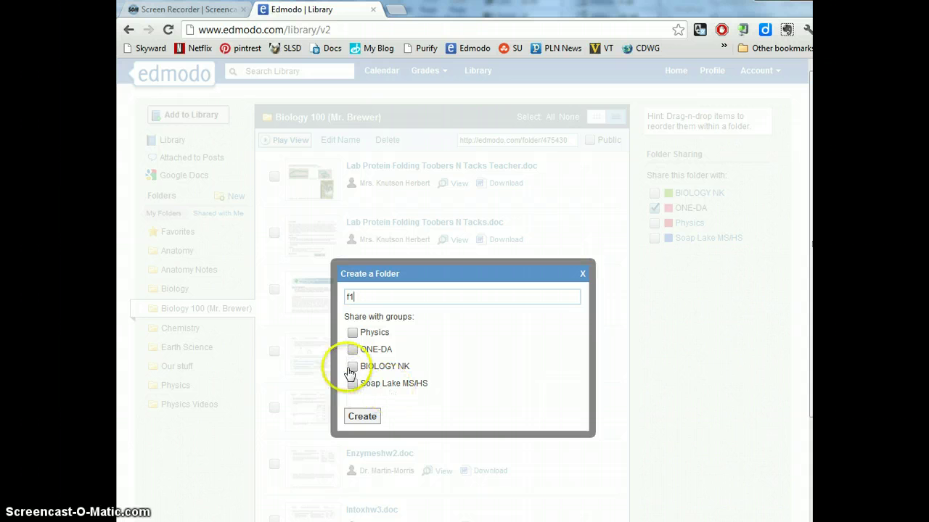
pyautogui.click(353, 333)
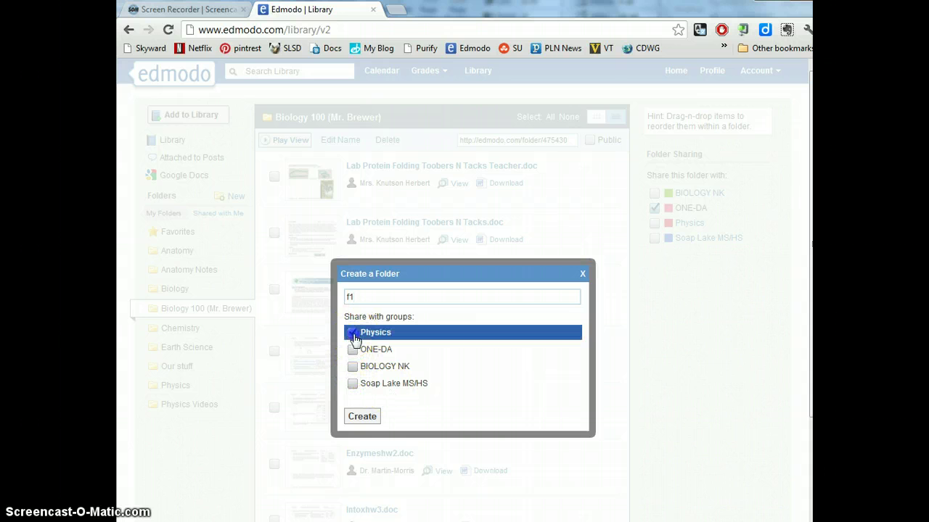
pyautogui.click(360, 416)
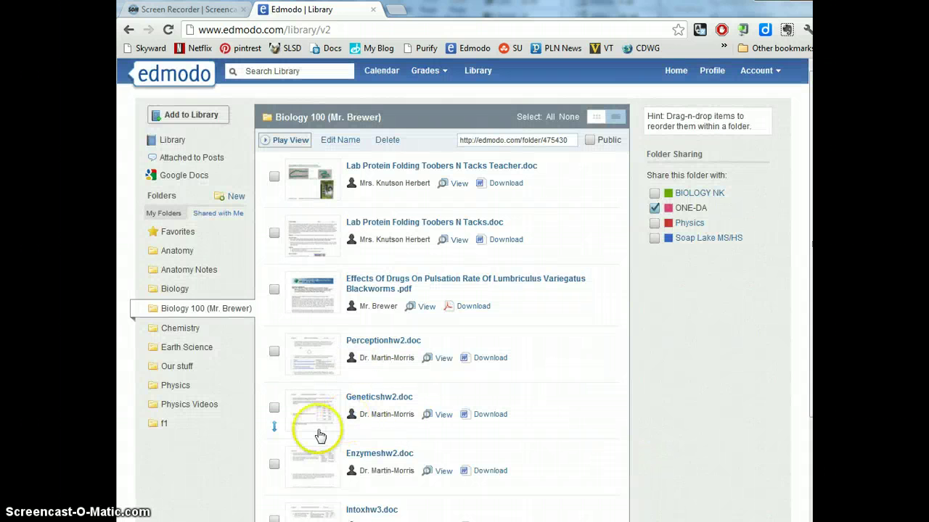
# - Delete the f1 folder from the library
pyautogui.click(182, 426)
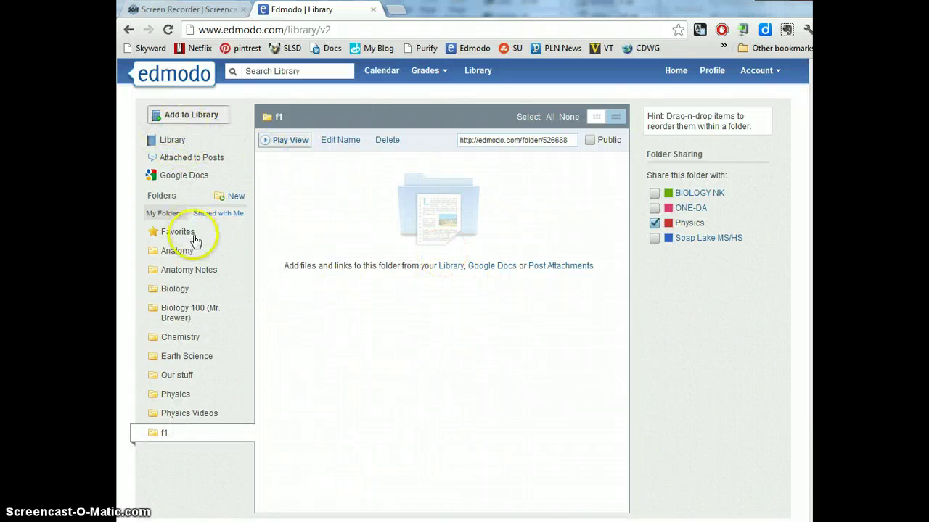
pyautogui.click(388, 140)
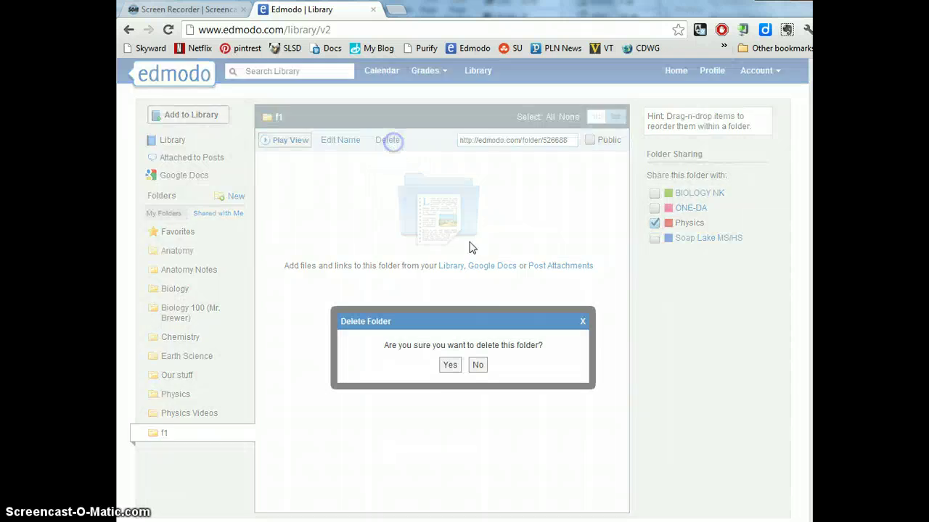
pyautogui.click(451, 367)
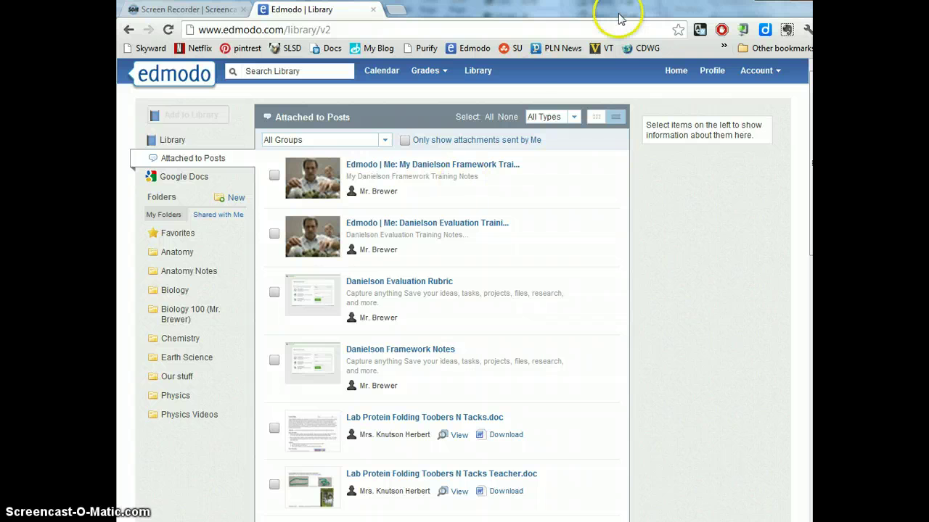
pyautogui.click(574, 118)
pyautogui.click(565, 162)
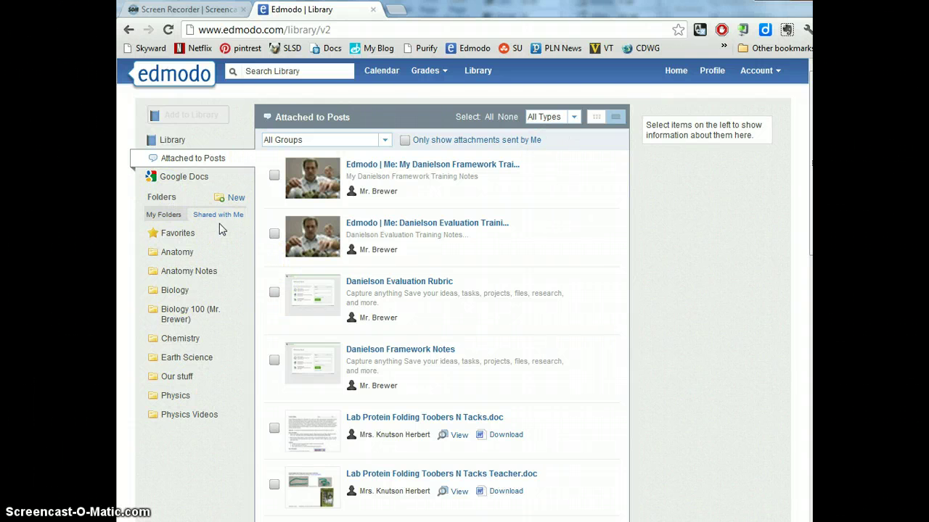
# - Open the ONE-DA group from the home page and look through the documents in its Homework Files folder
pyautogui.click(194, 89)
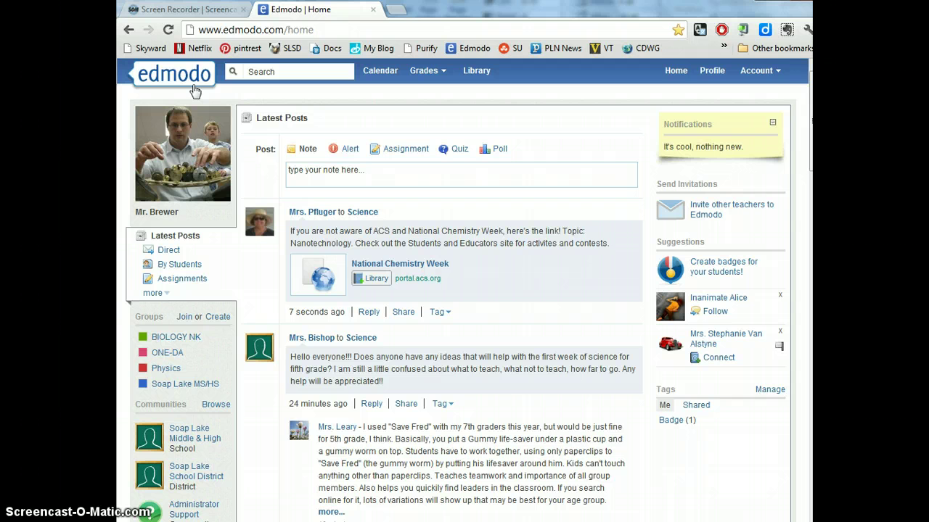
pyautogui.click(172, 355)
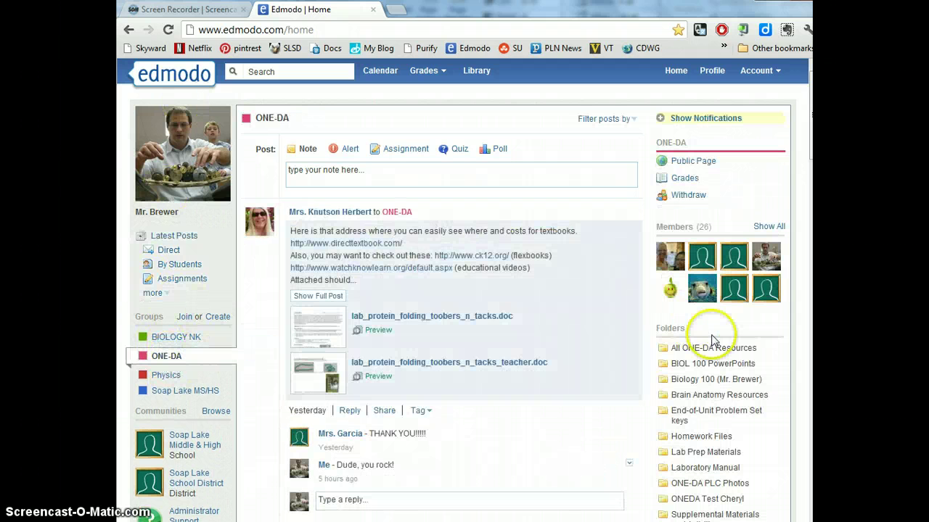
pyautogui.scroll(-2, 683, 417)
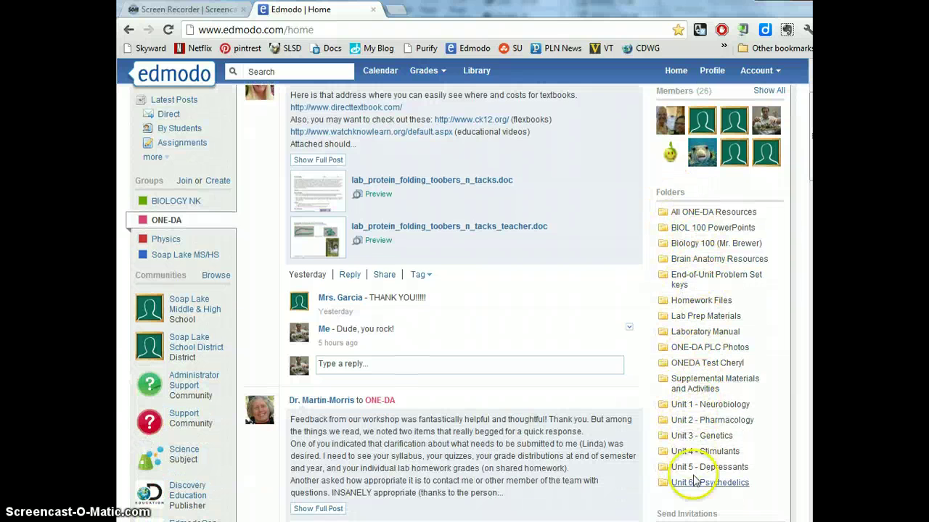
pyautogui.click(711, 302)
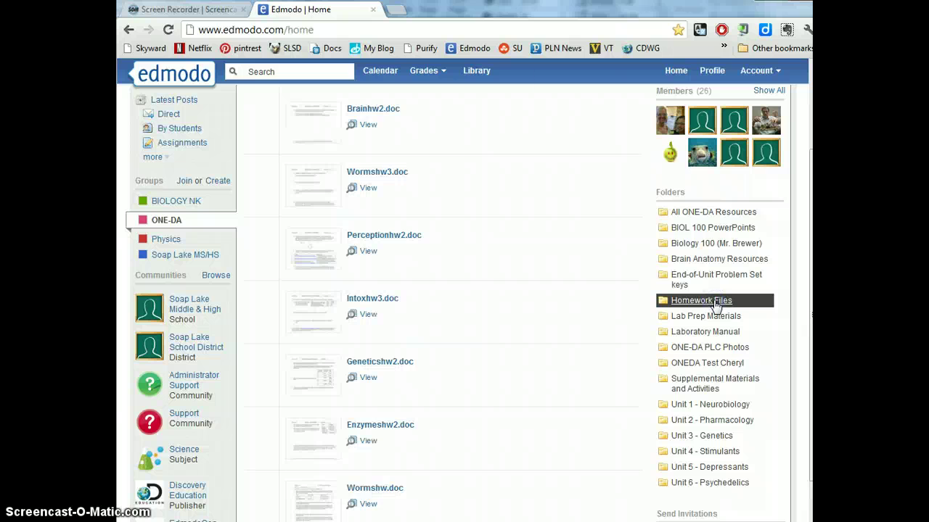
pyautogui.scroll(-2, 443, 210)
pyautogui.scroll(4, 449, 210)
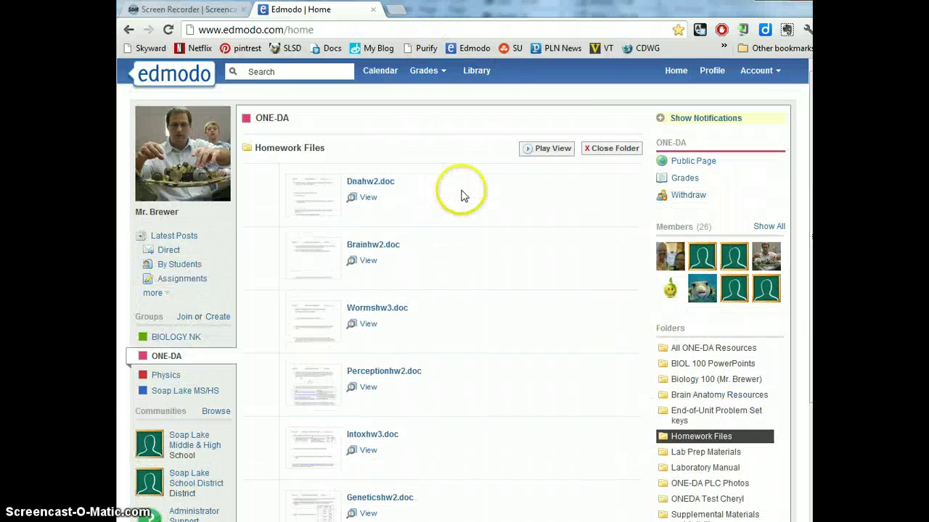
# - Open the Homework Files folder in Play View and advance through its documents to Perceptionhw2.doc
pyautogui.click(538, 154)
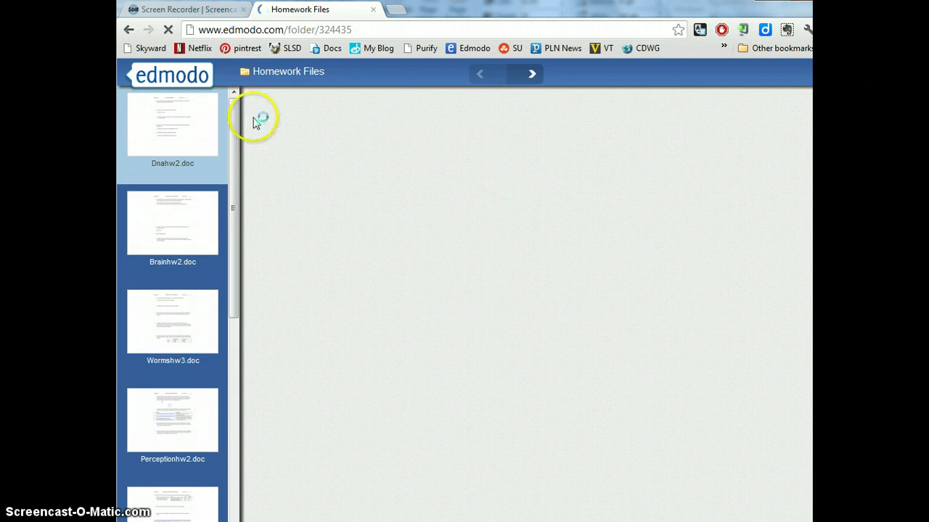
pyautogui.click(526, 137)
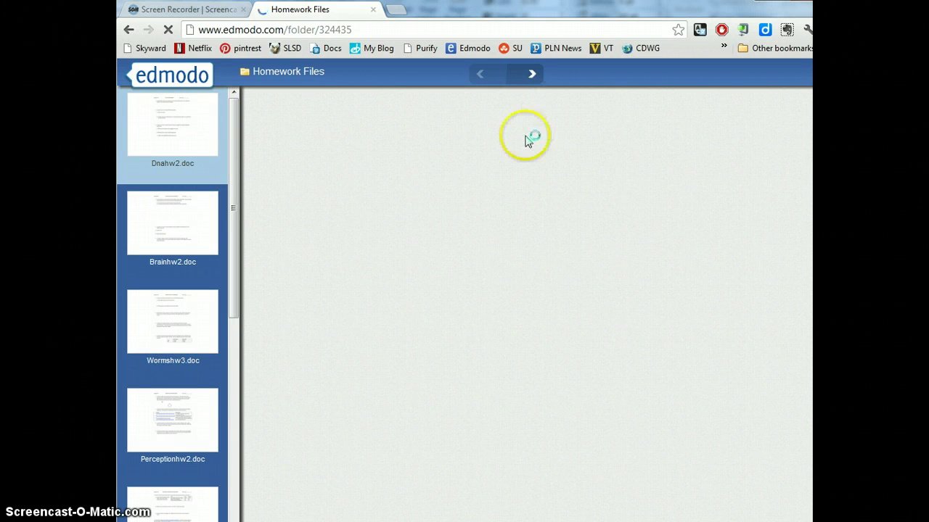
pyautogui.click(401, 233)
pyautogui.click(285, 70)
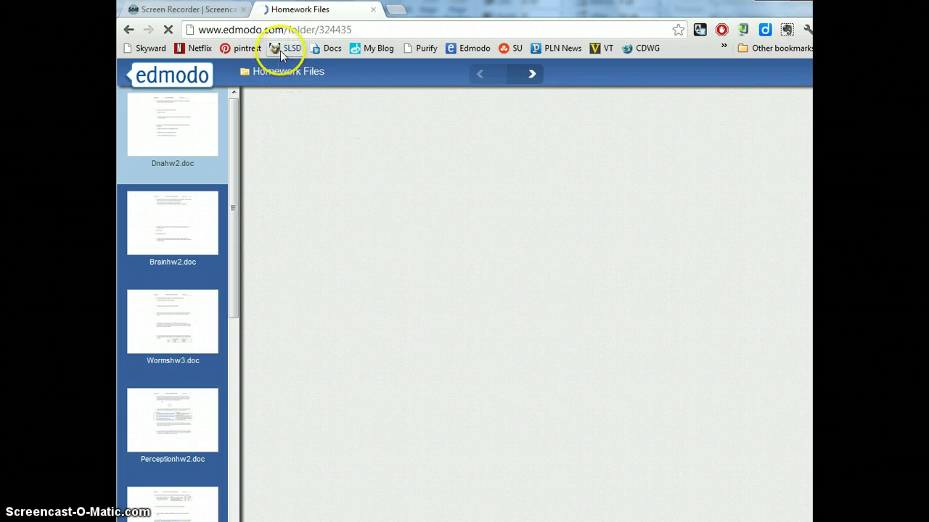
pyautogui.click(410, 161)
pyautogui.click(532, 76)
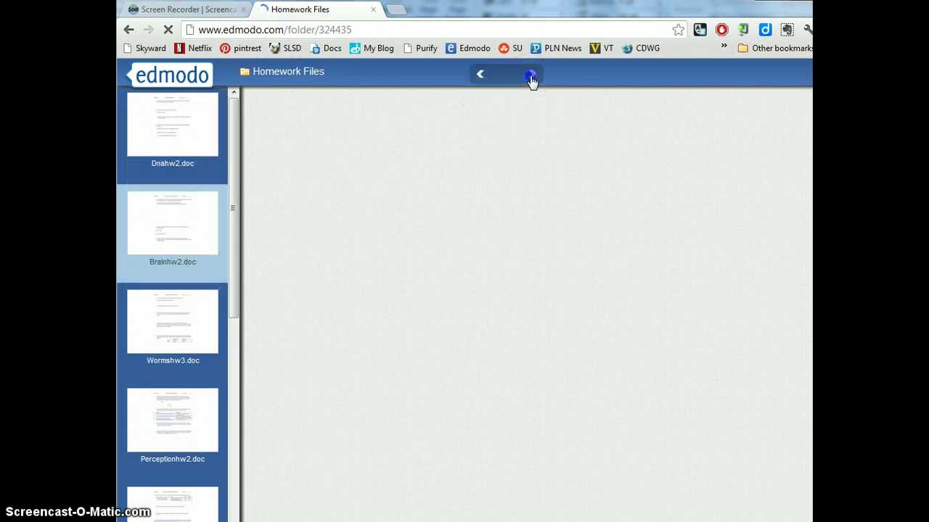
pyautogui.click(532, 75)
pyautogui.click(532, 76)
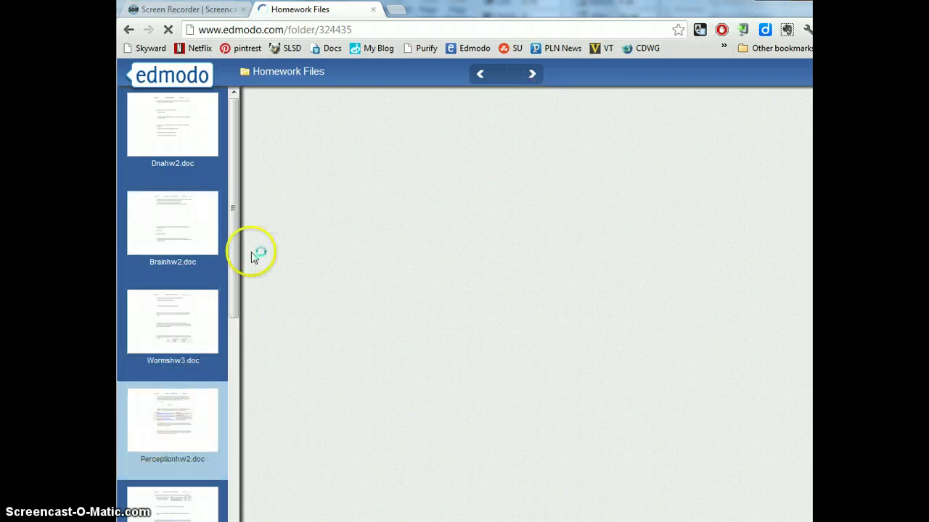
pyautogui.moveTo(236, 240); pyautogui.dragTo(238, 436)
# - Return to the ONE-DA group and open its Unit 1 - Neurobiology folder
pyautogui.click(165, 355)
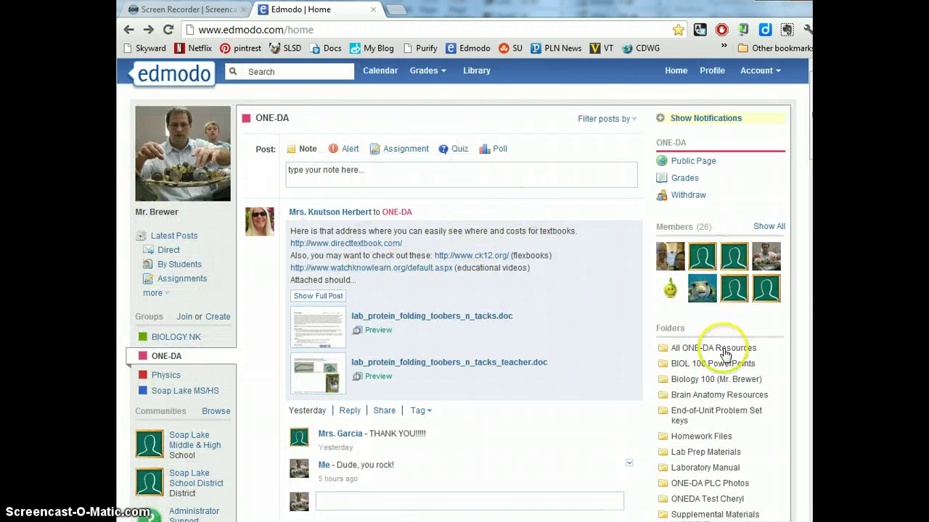
pyautogui.scroll(-2, 711, 471)
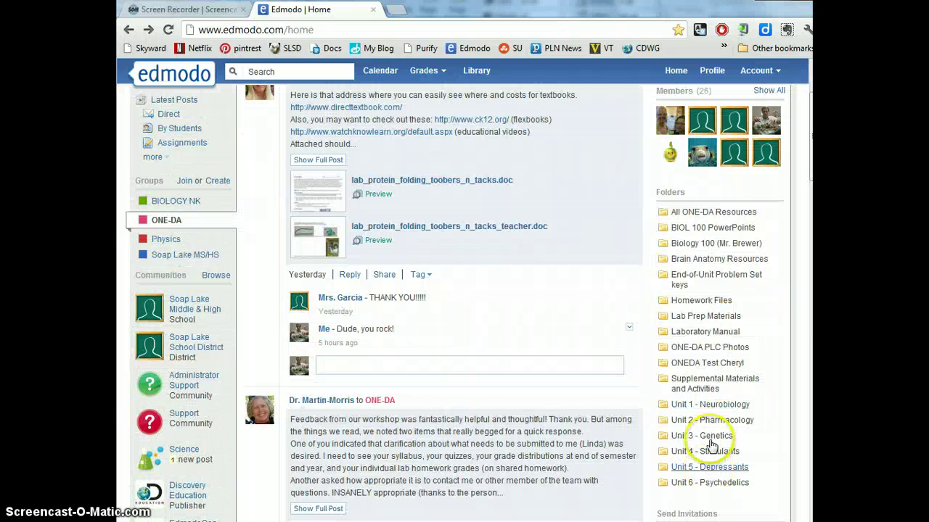
pyautogui.click(706, 406)
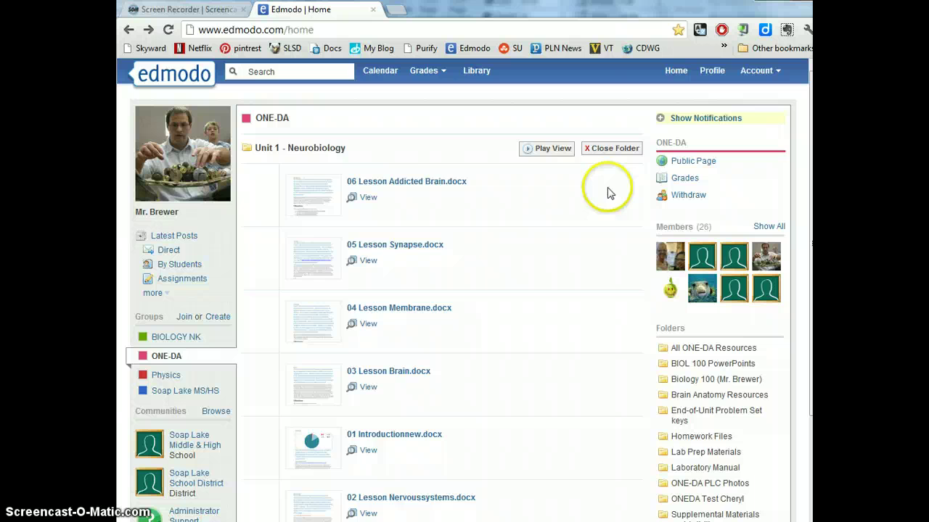
# - Close the Unit 1 - Neurobiology folder, check the topic outline in the Word document and return to Edmodo
pyautogui.click(609, 148)
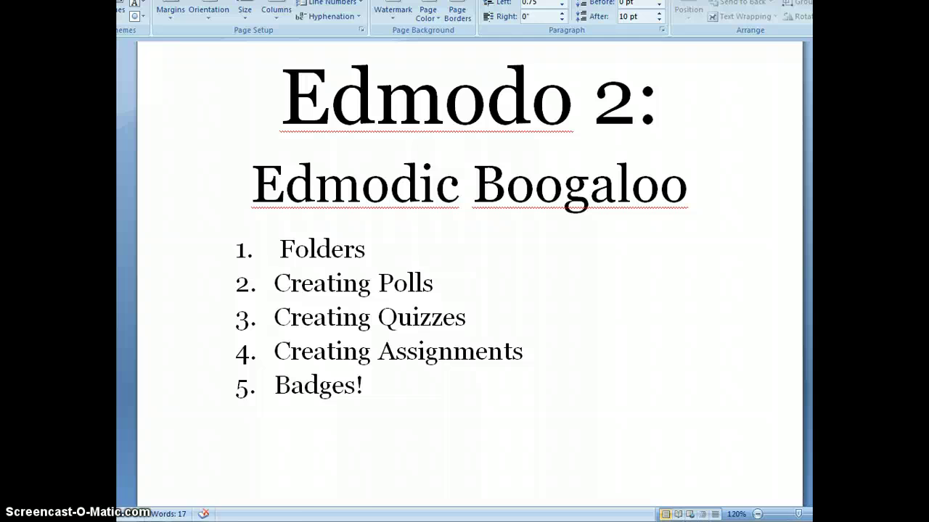
pyautogui.moveTo(164, 511)
pyautogui.click(195, 454)
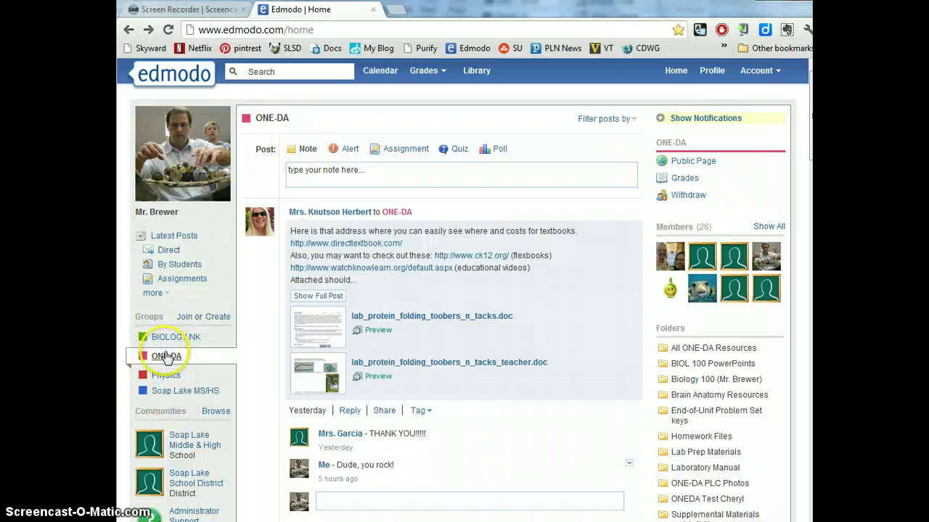
# - Start a poll in the Physics group with the prompt "question" and the first two answers "a" and "b"
pyautogui.click(164, 376)
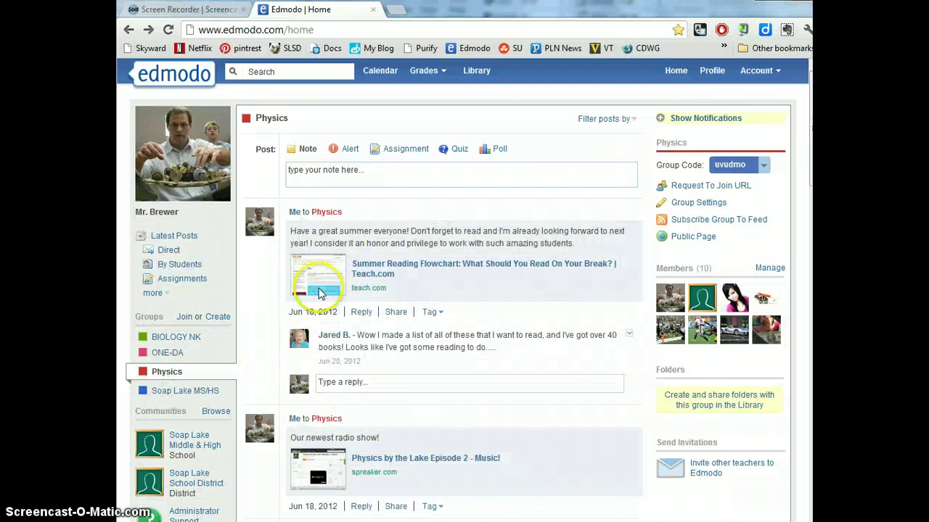
pyautogui.click(500, 152)
pyautogui.click(401, 182)
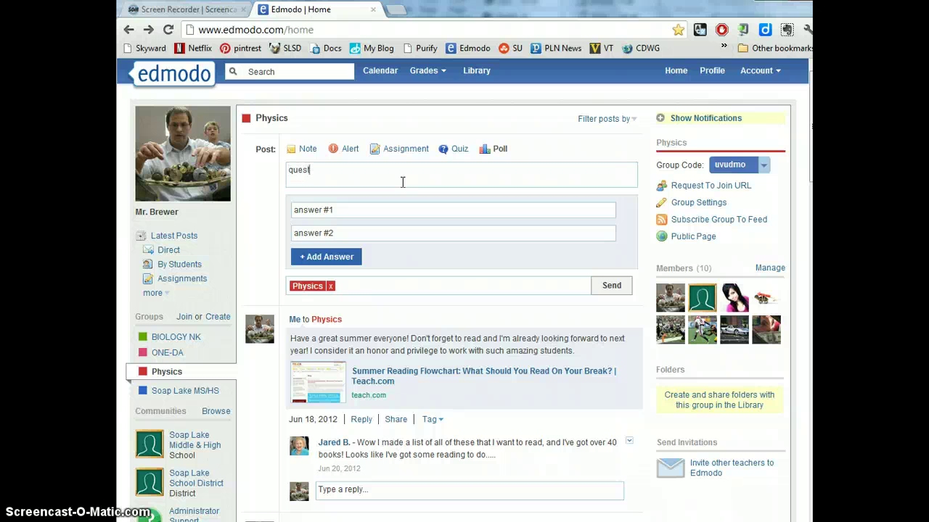
pyautogui.click(398, 211)
pyautogui.click(404, 218)
pyautogui.write('a')
pyautogui.click(357, 235)
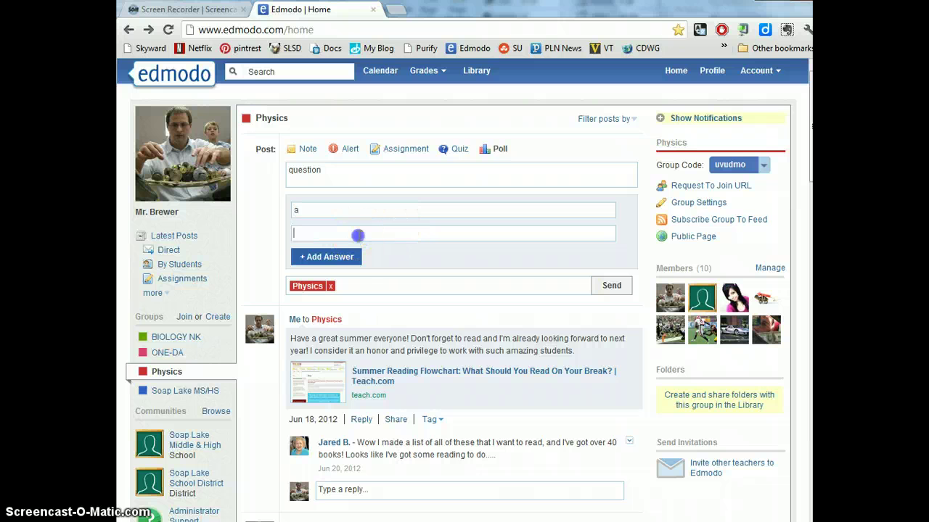
pyautogui.write('b')
# - Add four more answers to the poll: "c", "d", "e" and "f"
pyautogui.click(330, 258)
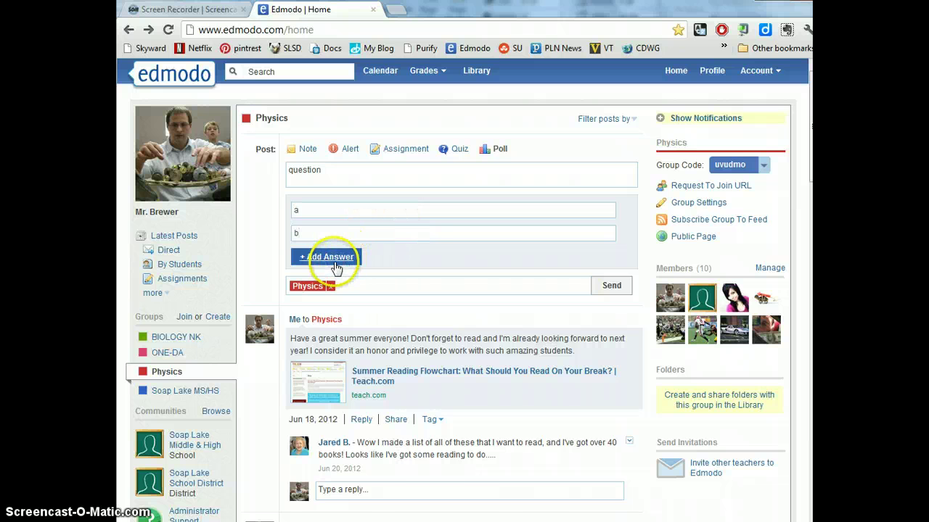
pyautogui.write('c')
pyautogui.click(348, 280)
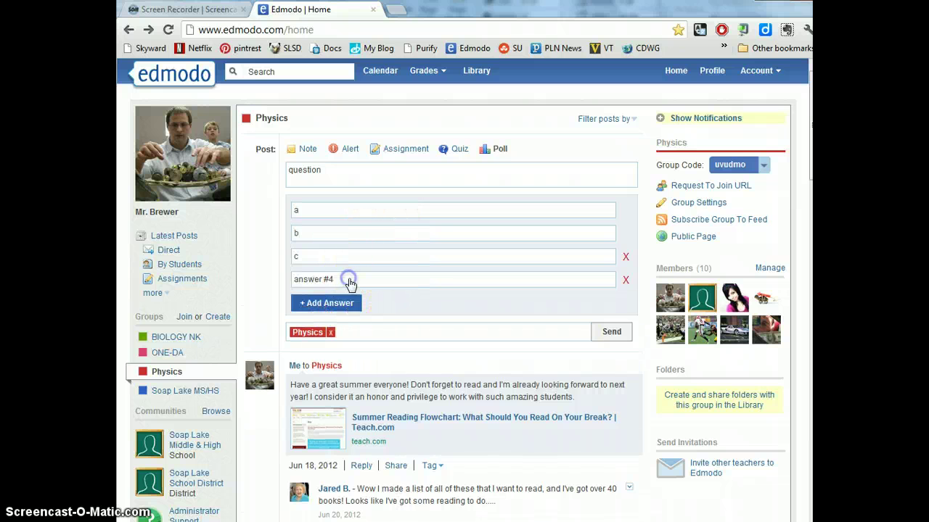
pyautogui.click(333, 303)
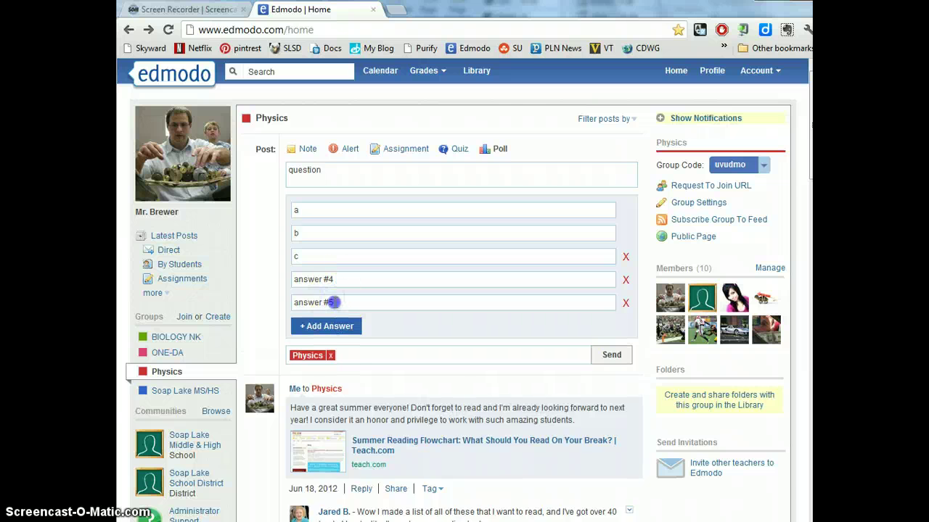
pyautogui.click(331, 280)
pyautogui.write('d')
pyautogui.click(338, 303)
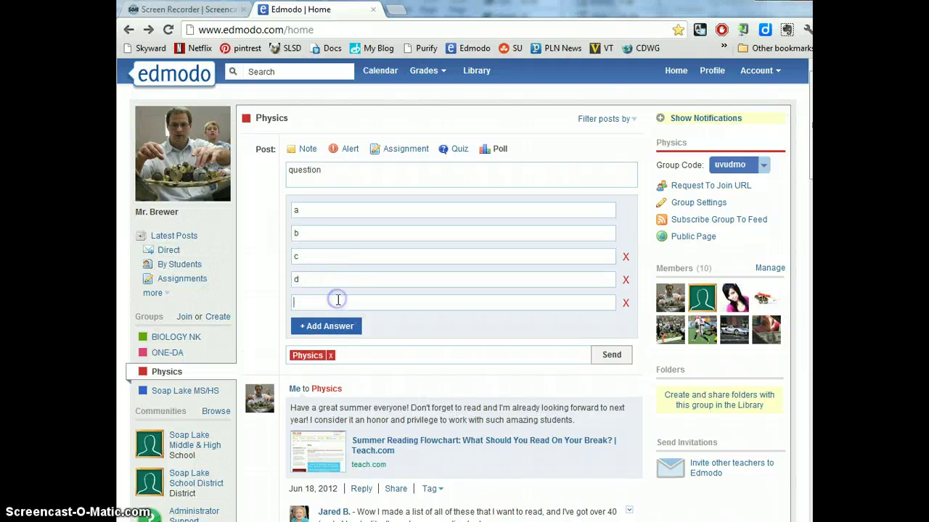
pyautogui.write('e')
pyautogui.click(332, 327)
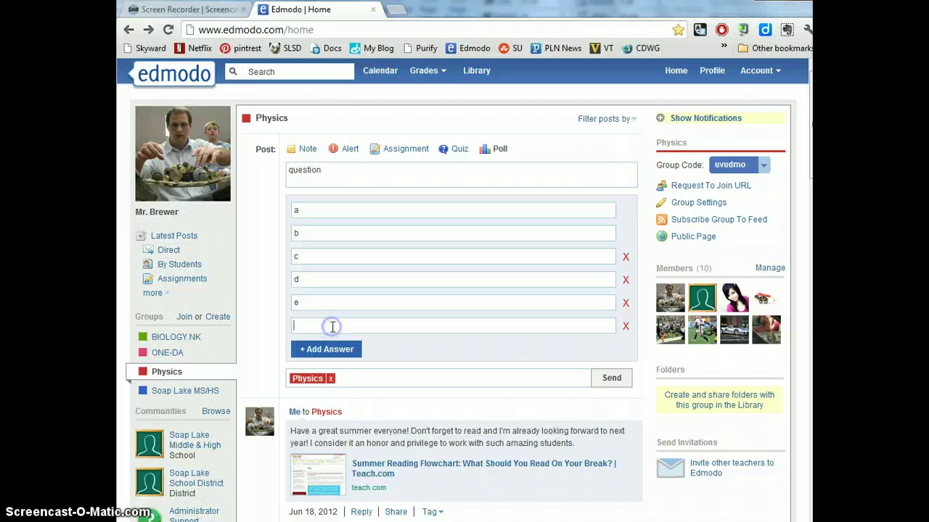
pyautogui.click(423, 325)
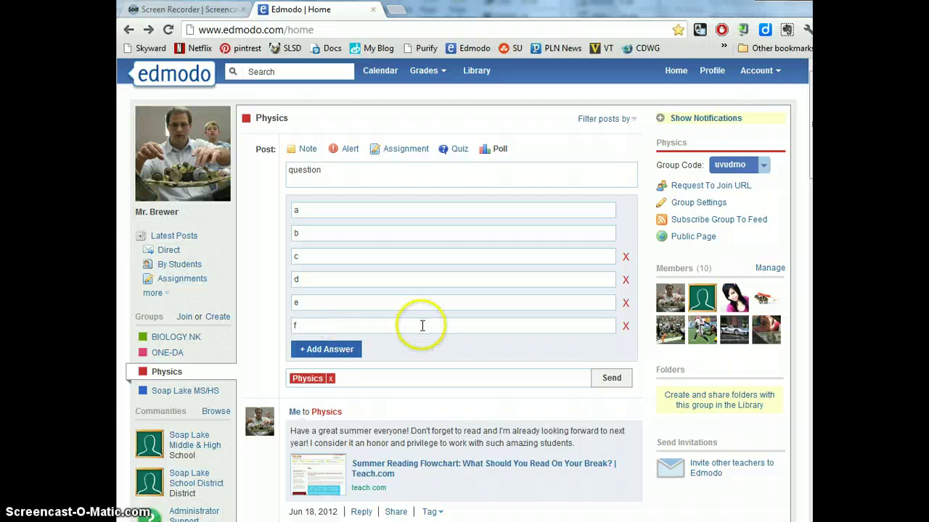
# - Add the Soap Lake MS/HS group and one individual contact beginning with "ch" to the poll's recipients
pyautogui.click(340, 378)
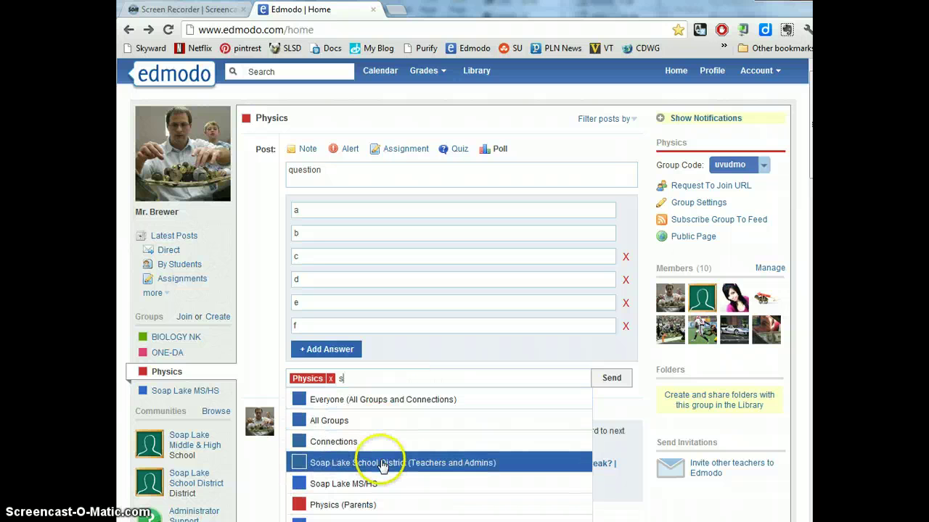
pyautogui.click(352, 486)
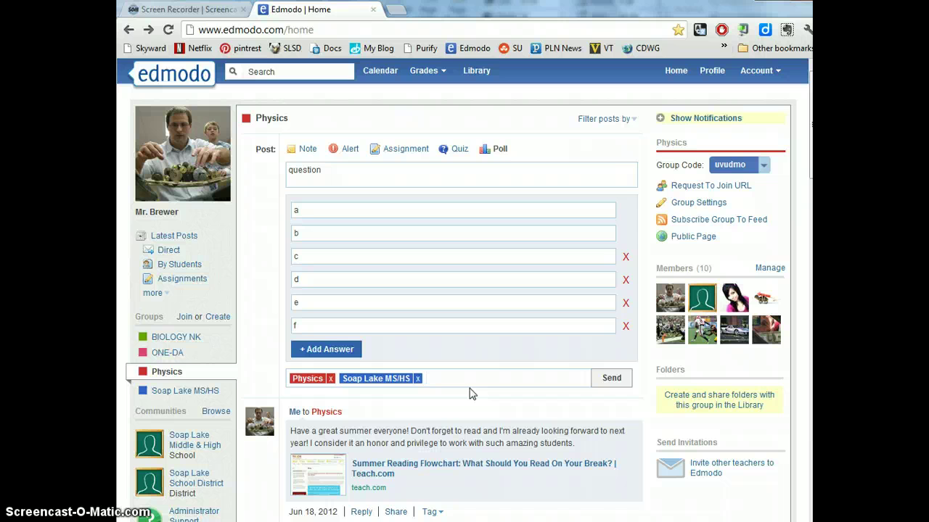
pyautogui.write('ch')
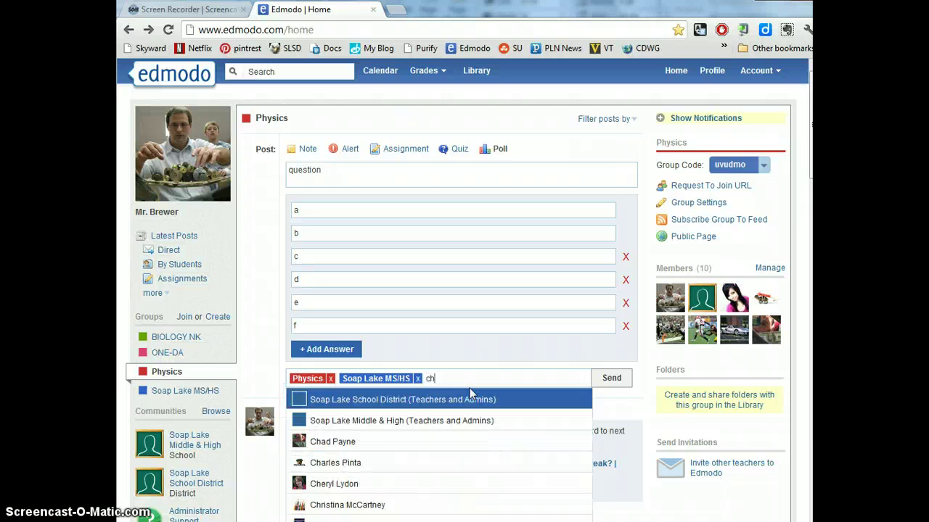
pyautogui.click(378, 439)
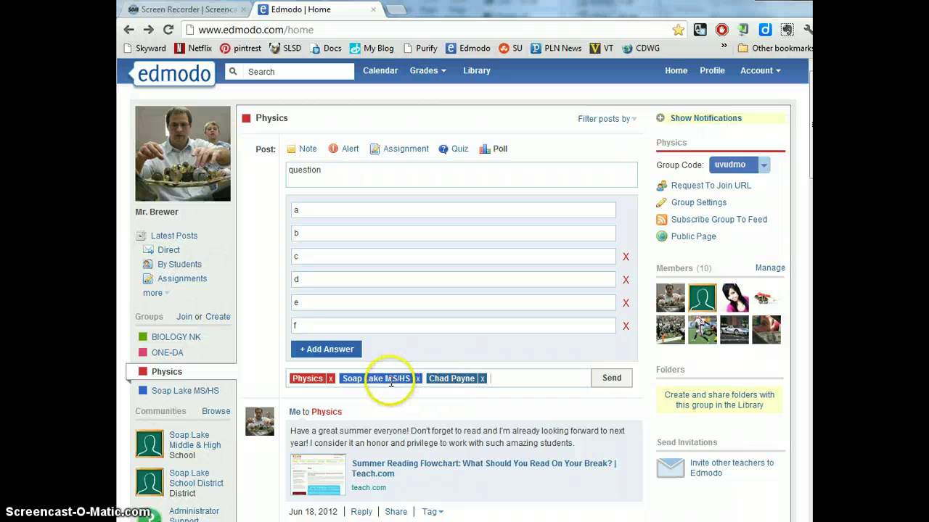
# - Add Everyone (All Groups and Connections) and Physics (Parents) to the poll's recipients, and remove the Physics group
pyautogui.click(516, 375)
pyautogui.click(436, 400)
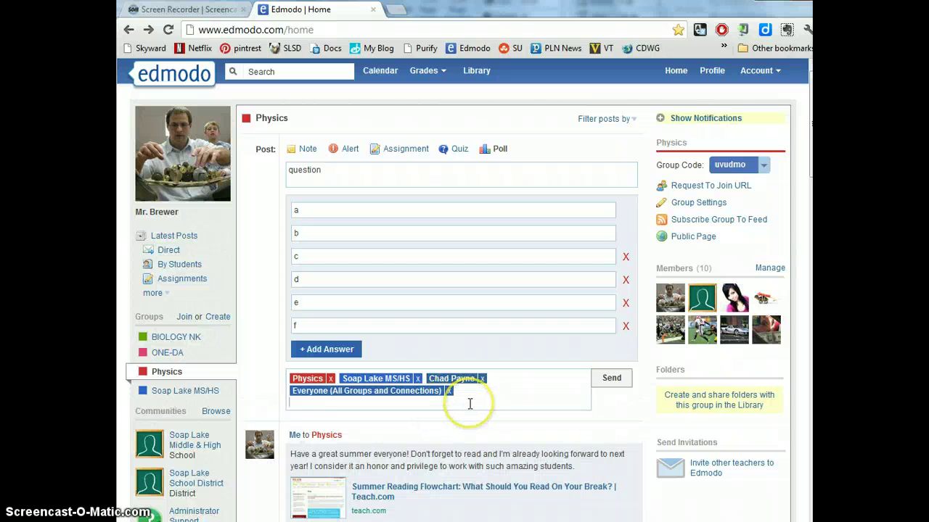
pyautogui.write('pa')
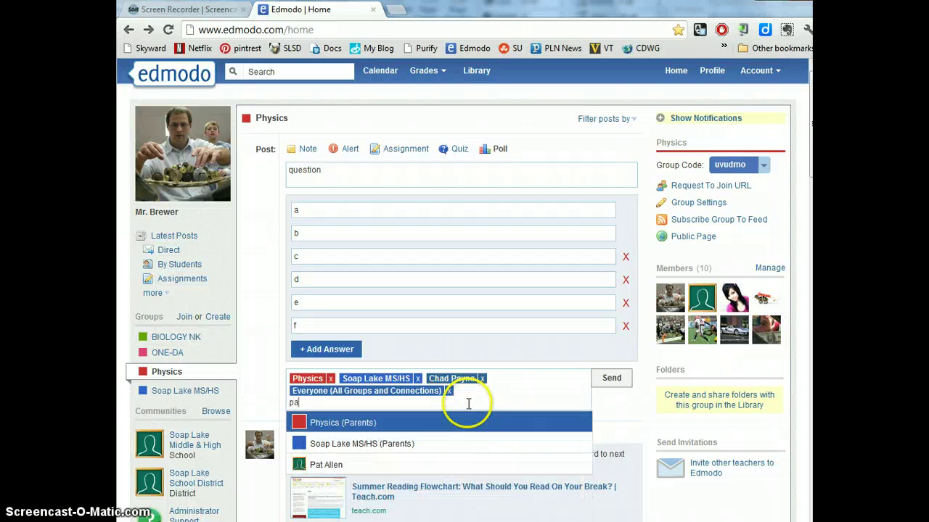
pyautogui.click(373, 431)
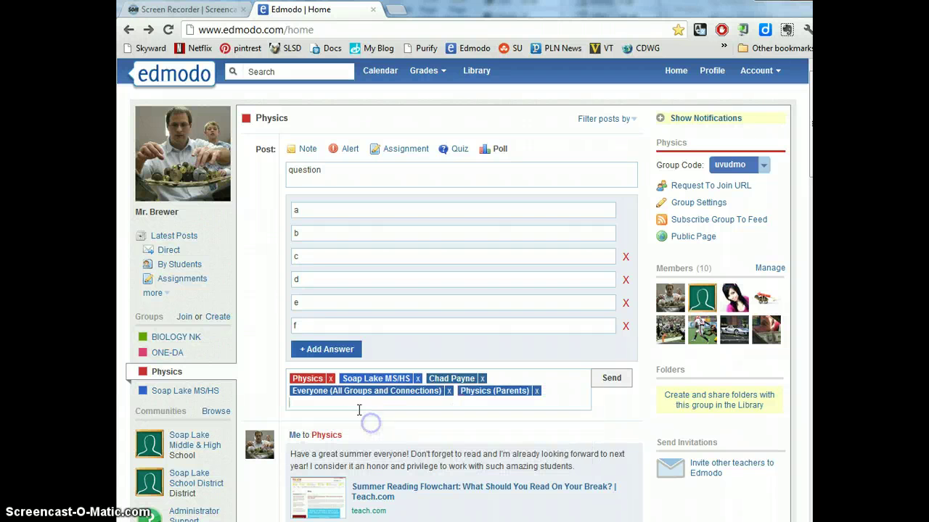
pyautogui.click(330, 378)
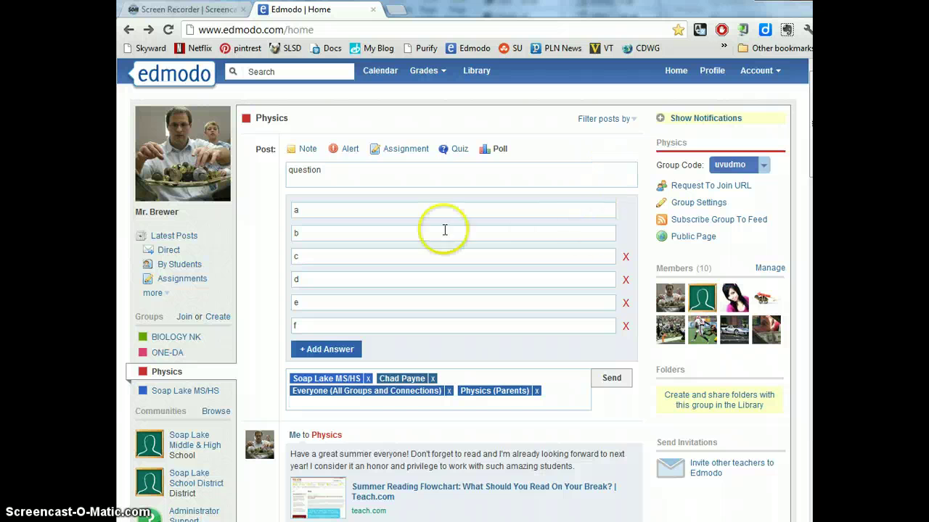
# - Open the Soap Lake MS/HS group and examine the voting results of the poll among its posts
pyautogui.click(185, 393)
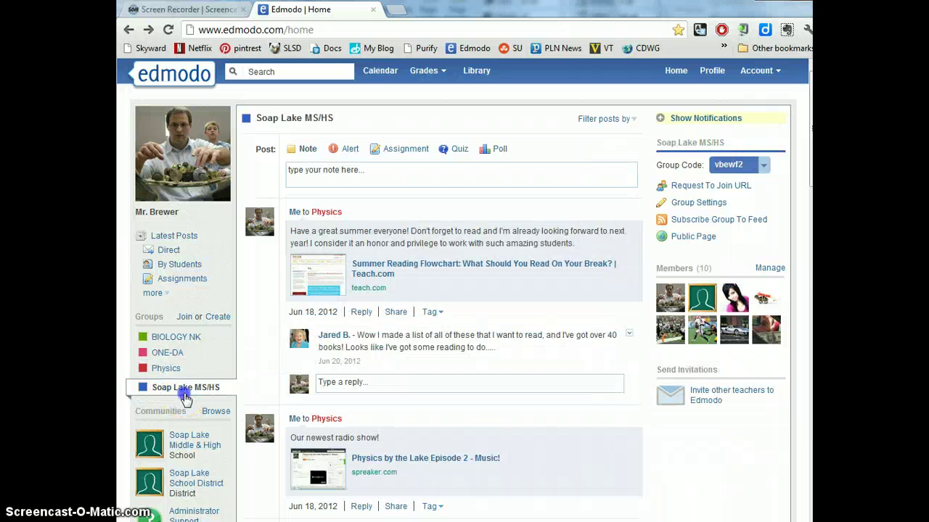
pyautogui.scroll(-5, 452, 357)
pyautogui.scroll(-7, 452, 361)
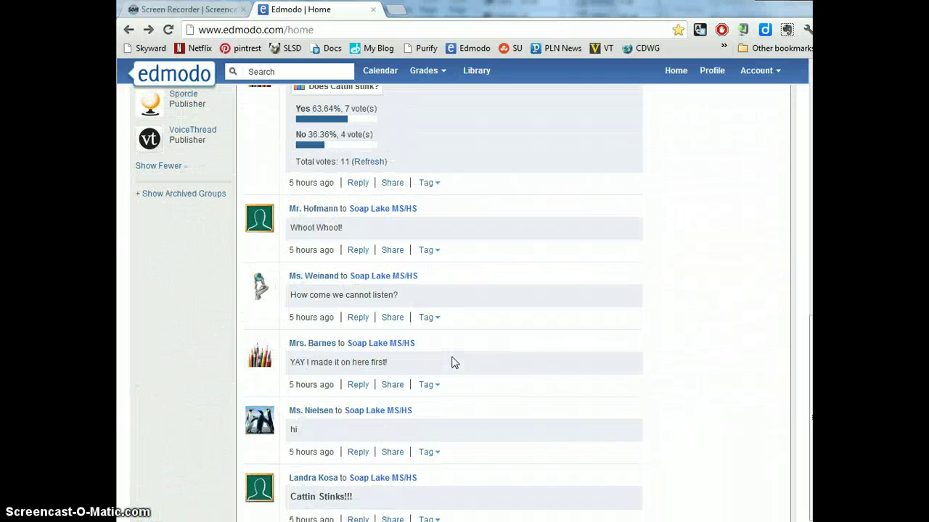
pyautogui.scroll(4, 452, 363)
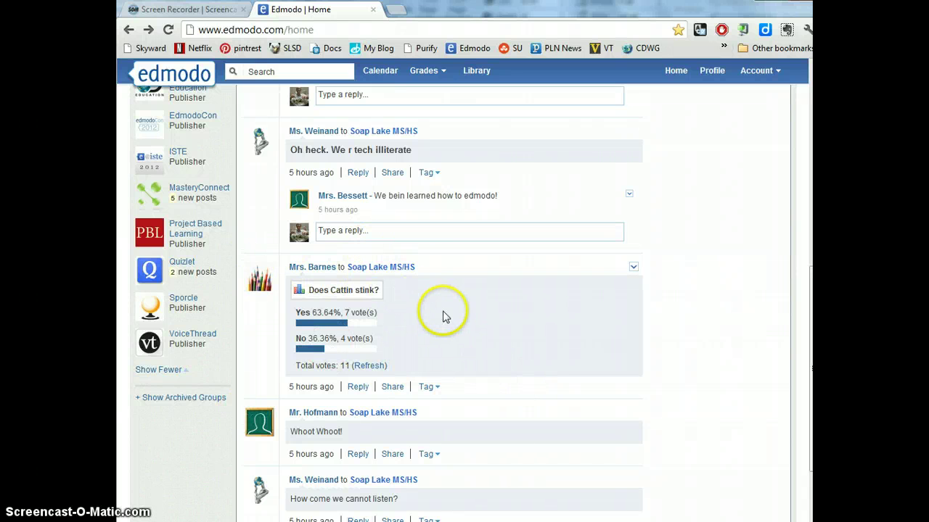
pyautogui.scroll(15, 437, 330)
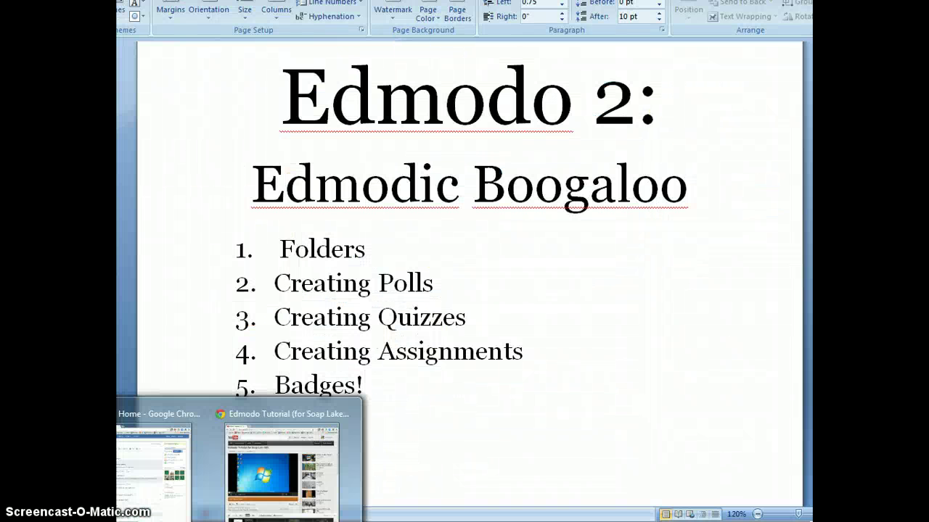
# - Switch back to Edmodo from the Word outline, create a new quiz from the Soap Lake MS/HS group and title it q1
pyautogui.click(166, 498)
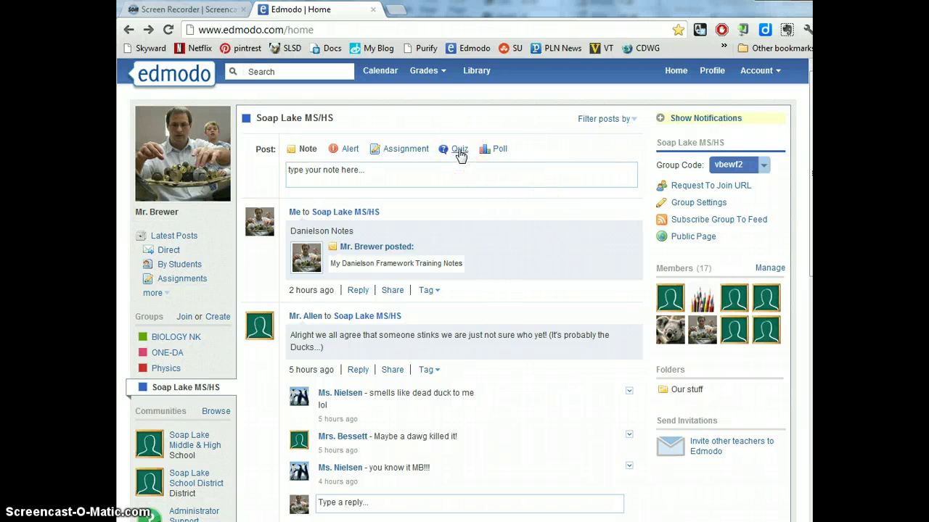
pyautogui.click(460, 150)
pyautogui.click(330, 175)
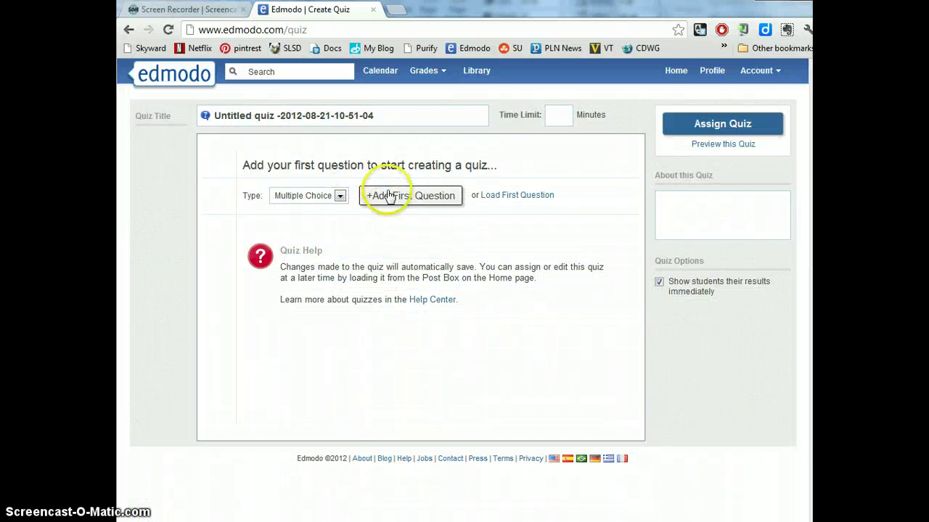
pyautogui.moveTo(374, 117); pyautogui.dragTo(124, 114)
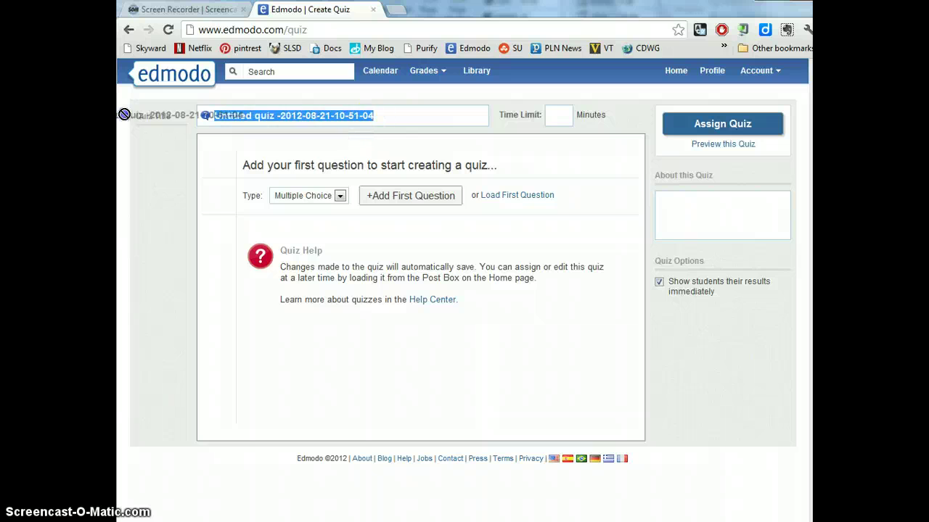
pyautogui.write('q1')
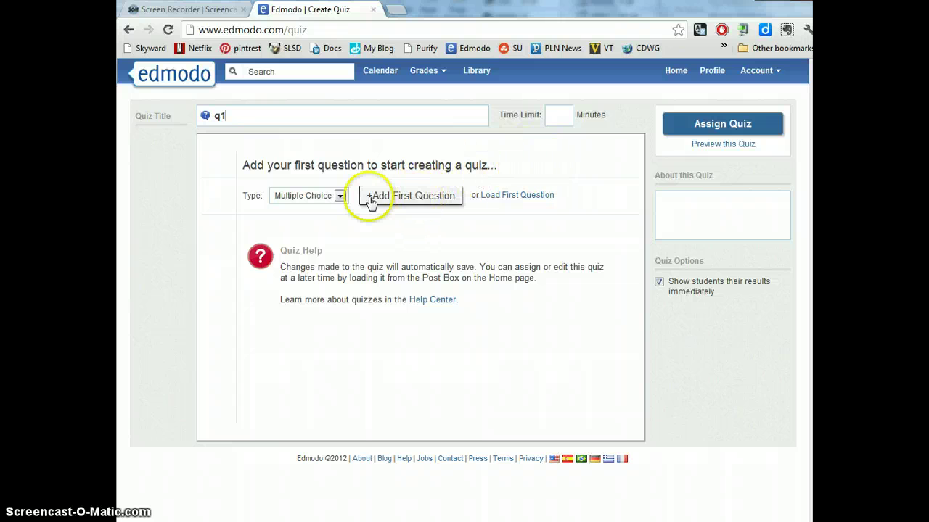
# - Add a Short Answer question as the quiz's first question with the prompt "who?"
pyautogui.click(340, 196)
pyautogui.click(323, 227)
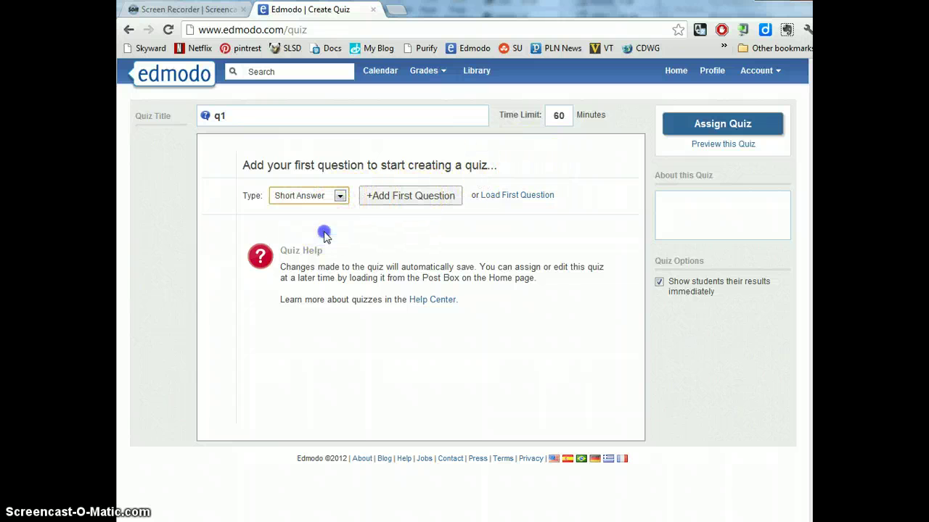
pyautogui.click(409, 199)
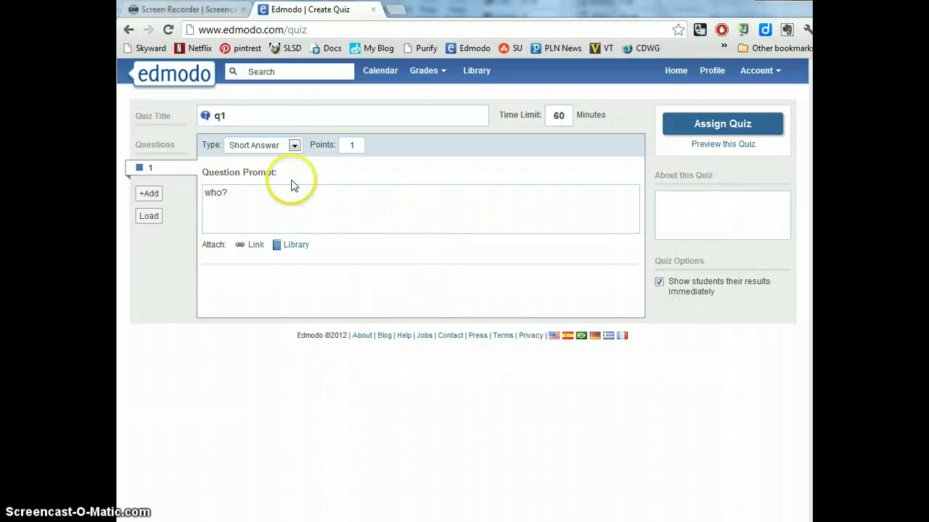
# - Add a second question of type True False with the prompt "YES?" and set its correct answer to False
pyautogui.click(152, 193)
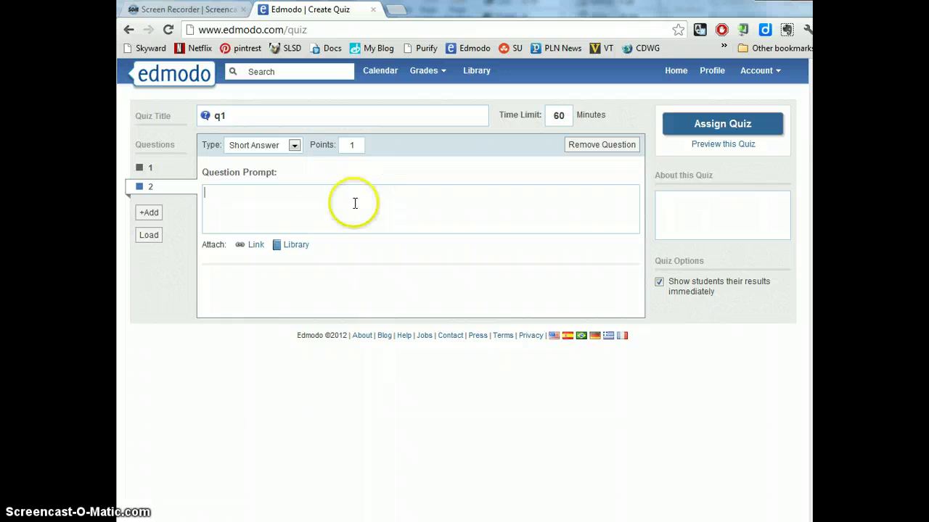
pyautogui.click(294, 145)
pyautogui.click(286, 170)
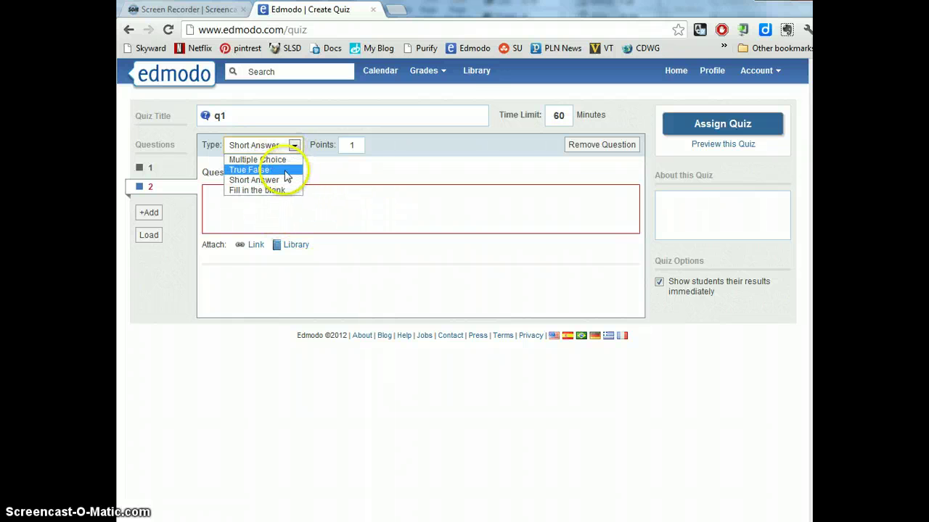
pyautogui.click(281, 205)
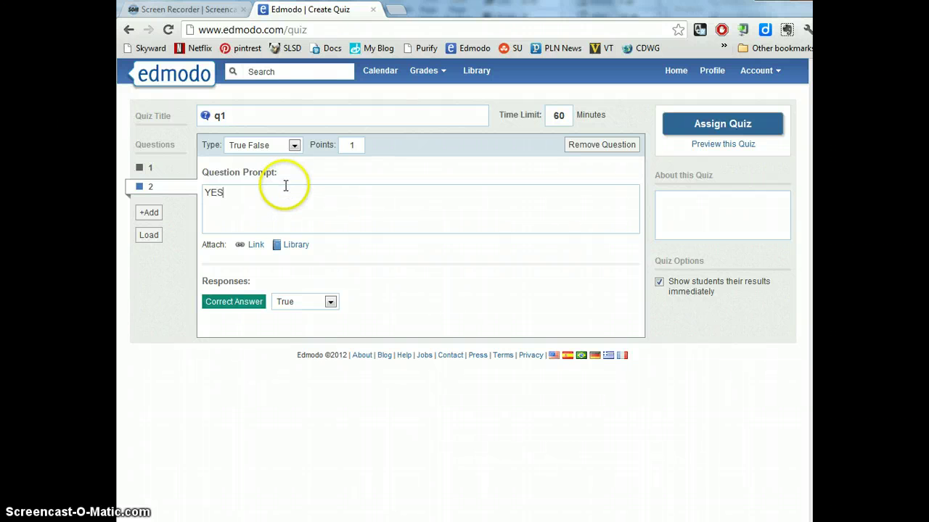
pyautogui.click(331, 300)
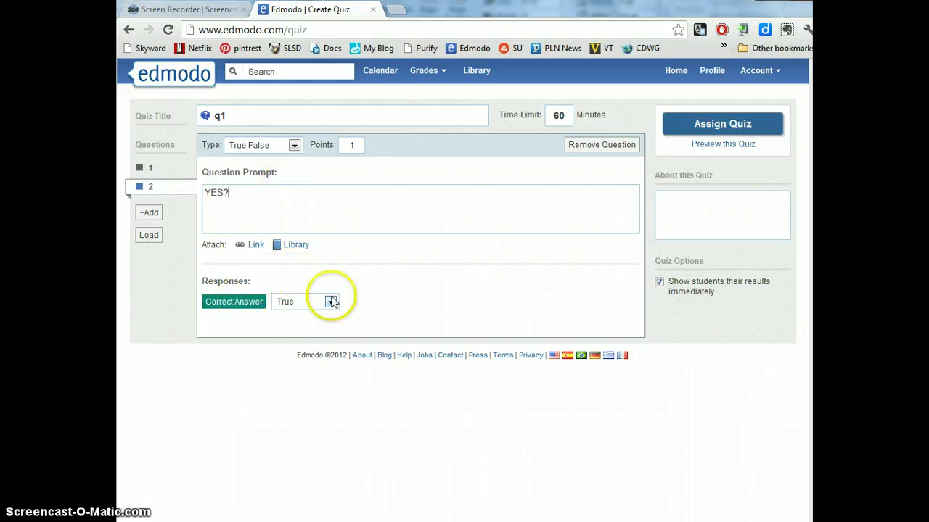
pyautogui.click(324, 327)
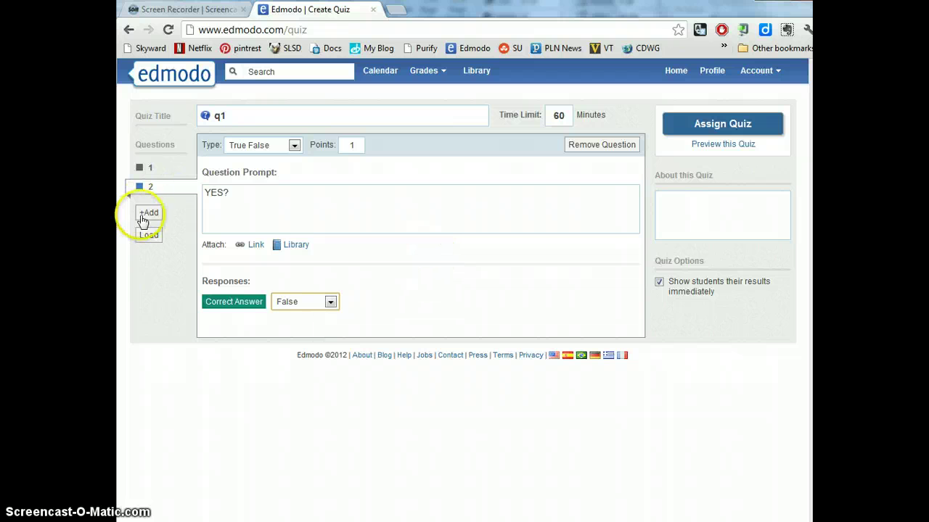
# - Add a third question of type Multiple Choice with the prompt "Why?"
pyautogui.click(148, 213)
pyautogui.click(294, 145)
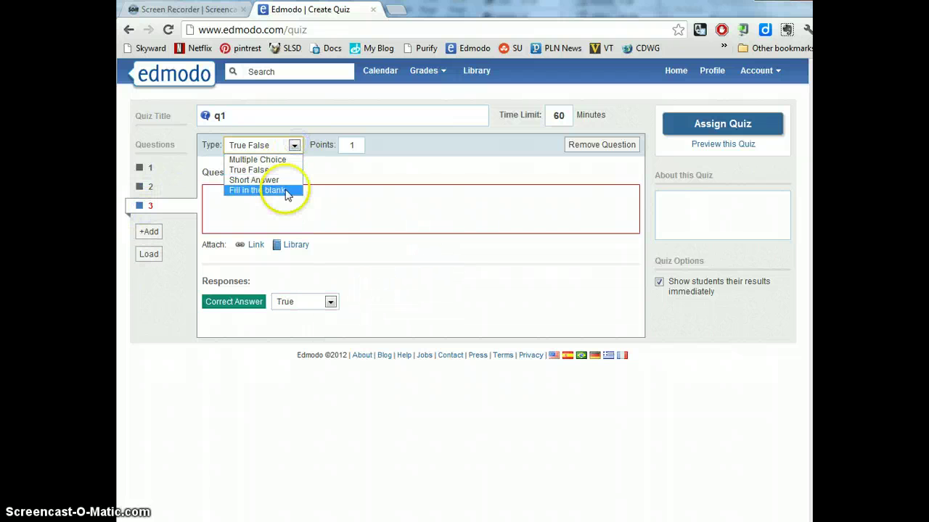
pyautogui.click(272, 160)
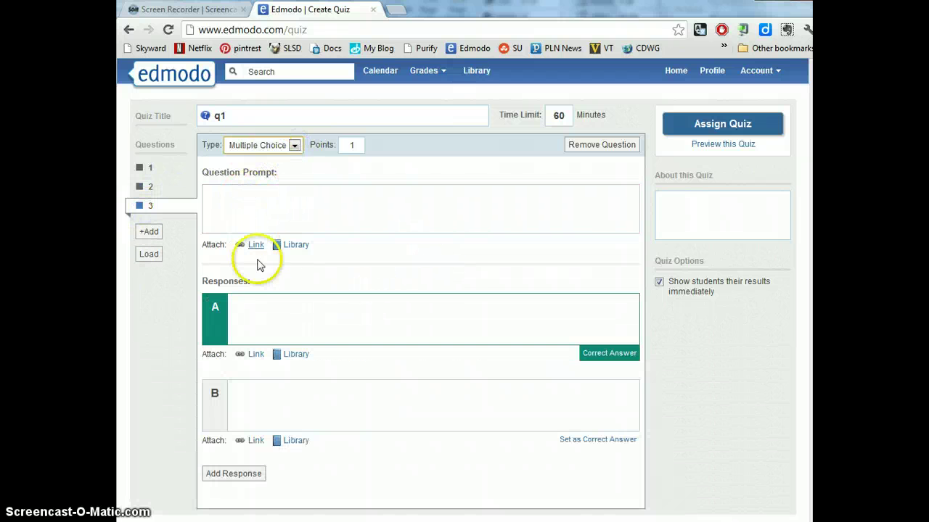
pyautogui.click(271, 197)
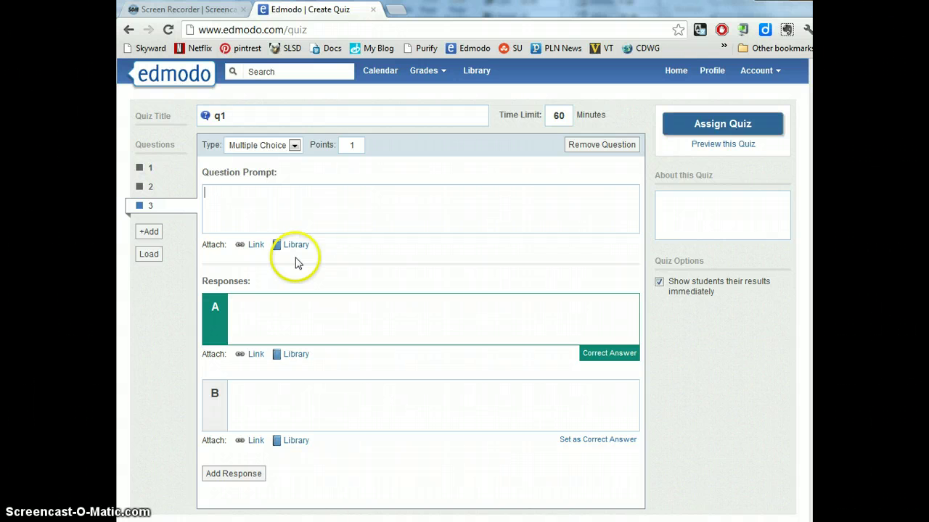
# - Fill response A with "f" and B with "6", add a third response, and make B the correct answer
pyautogui.click(310, 318)
pyautogui.write('f')
pyautogui.click(287, 386)
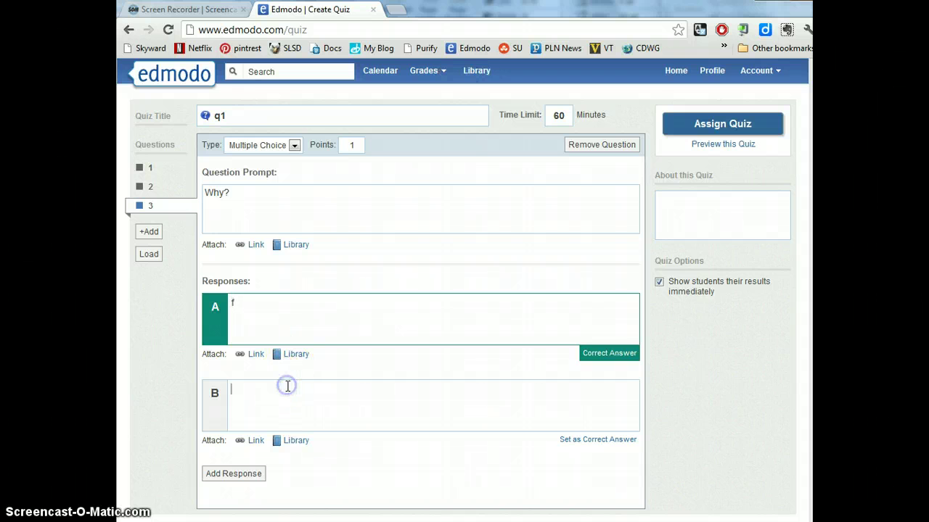
pyautogui.write('6')
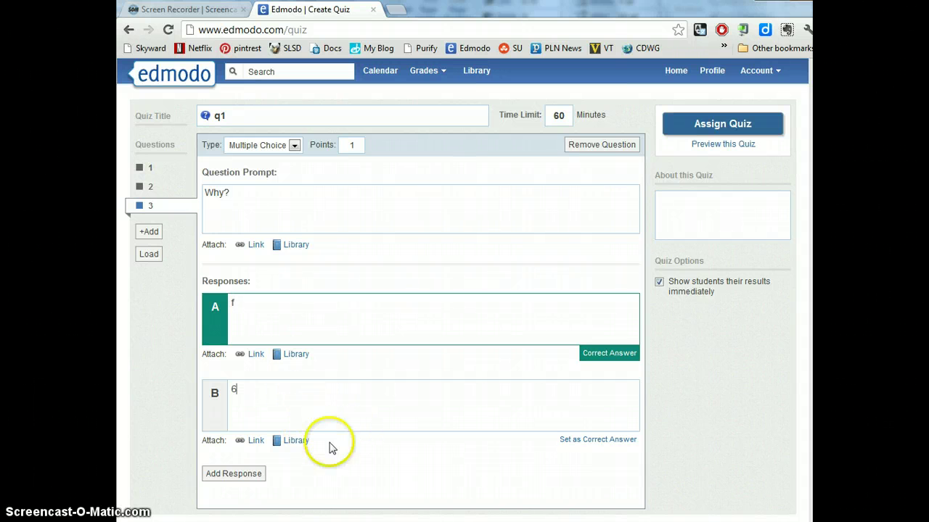
pyautogui.click(266, 473)
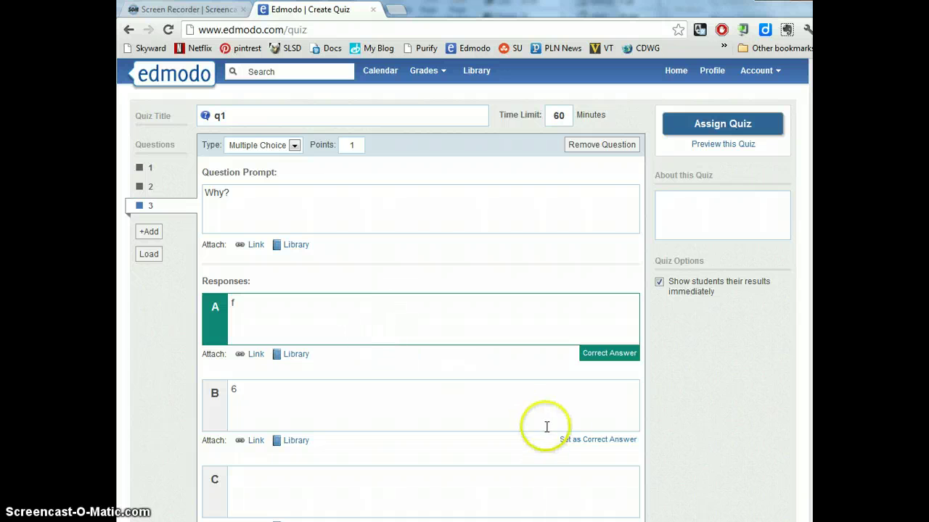
pyautogui.click(578, 441)
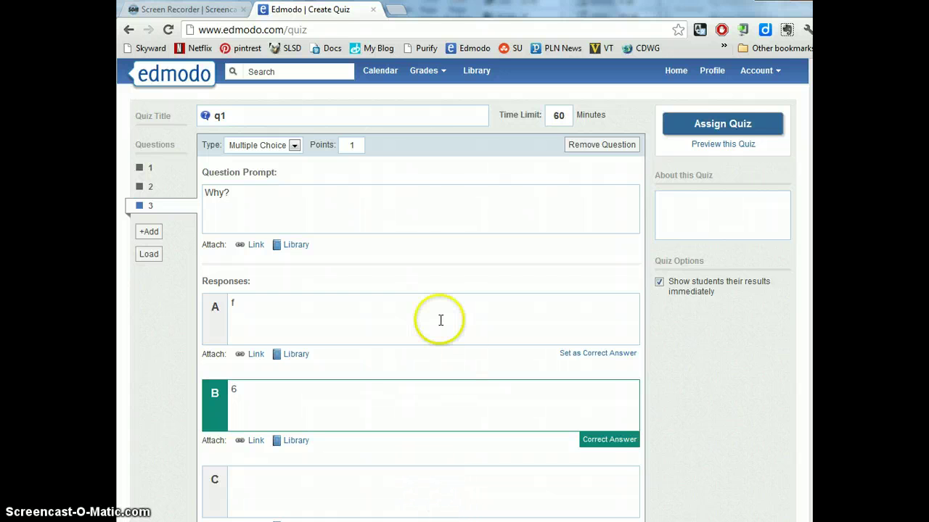
# - Try to preview the quiz and fill the third question's empty response C with "f6"
pyautogui.click(726, 131)
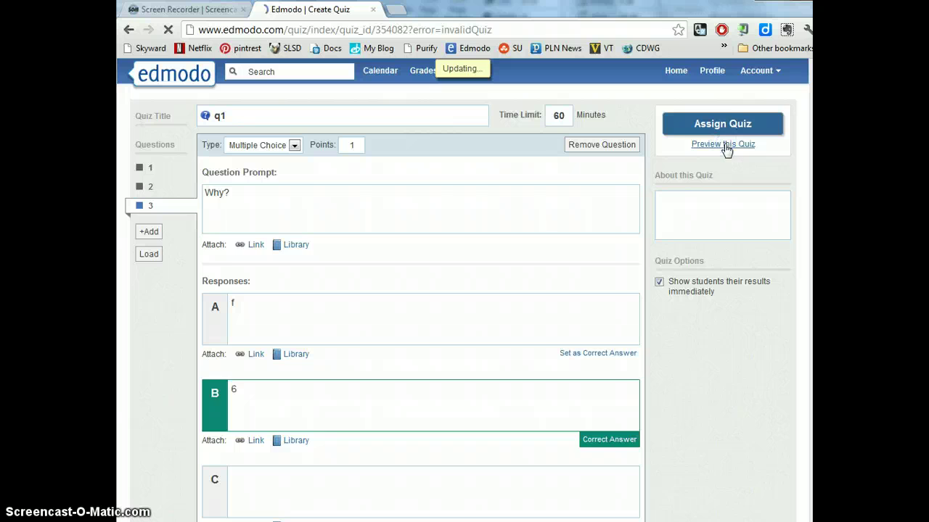
pyautogui.click(733, 159)
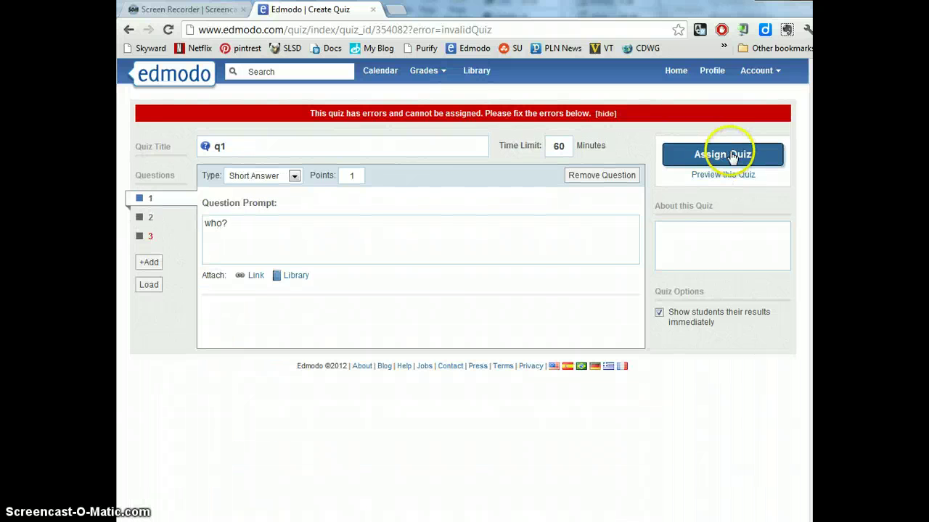
pyautogui.click(152, 237)
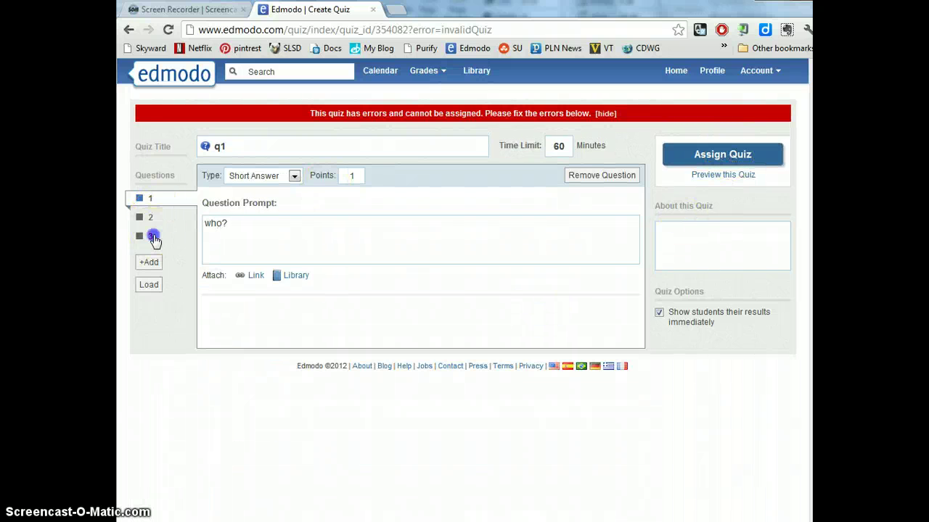
pyautogui.scroll(-1, 407, 339)
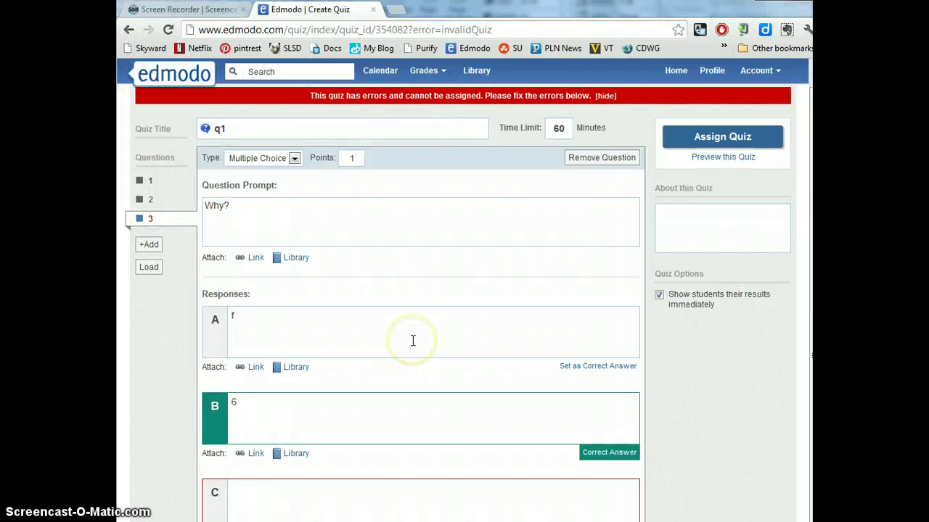
pyautogui.click(336, 492)
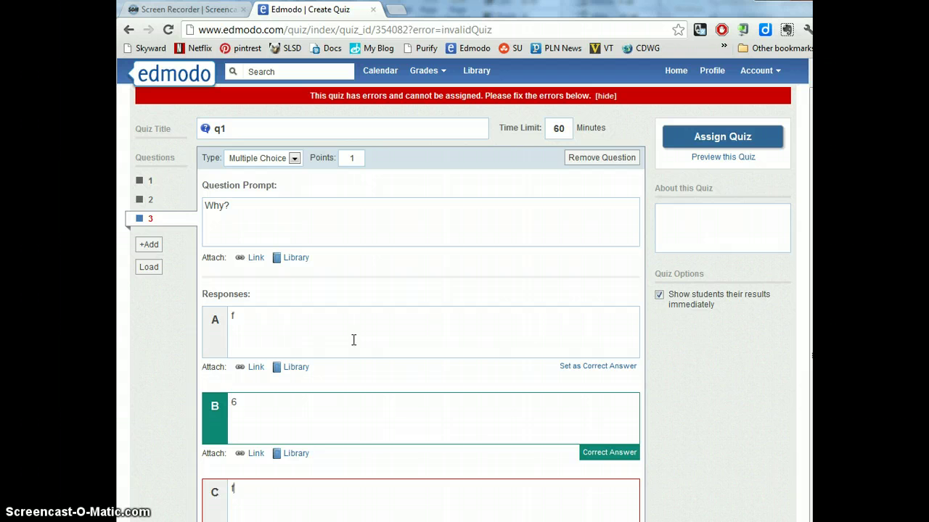
pyautogui.write('f6')
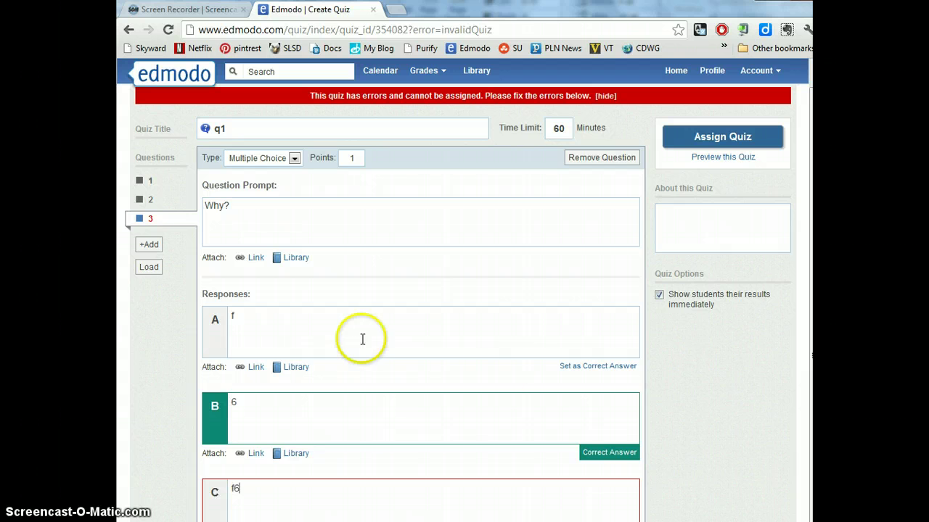
# - Preview the quiz as a student, start it and answer the first question with "f"
pyautogui.click(732, 159)
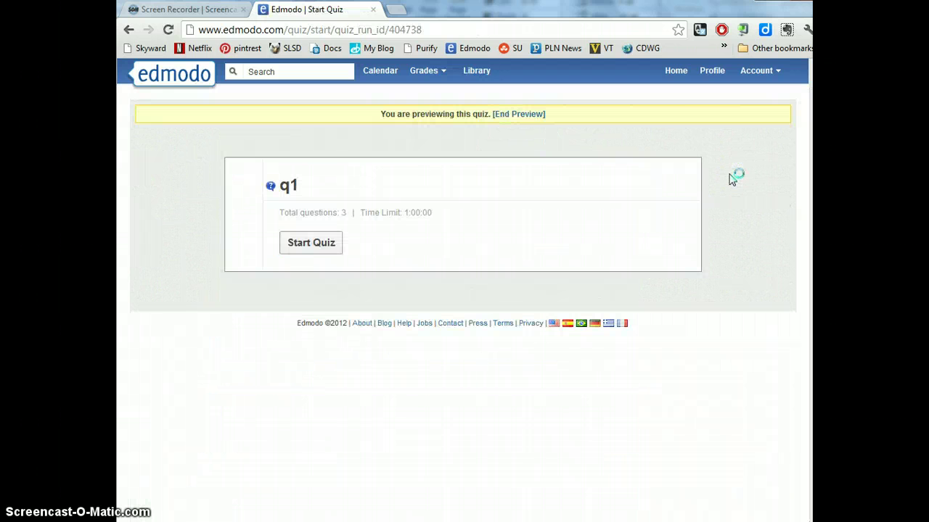
pyautogui.click(313, 246)
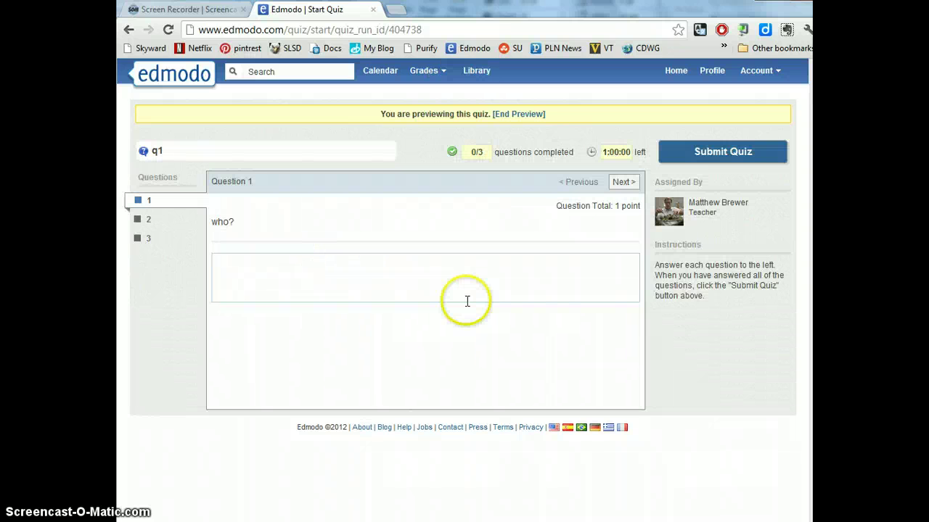
pyautogui.click(283, 264)
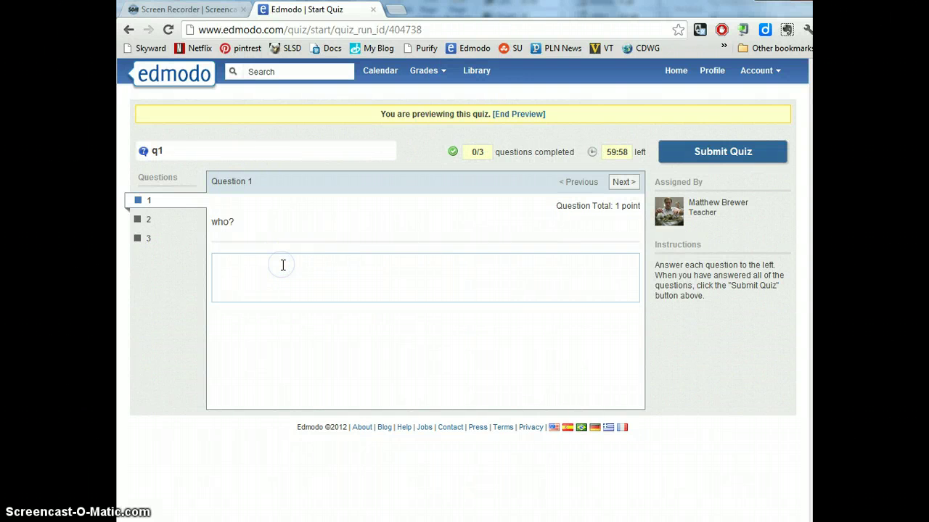
pyautogui.write('q')
pyautogui.click(622, 182)
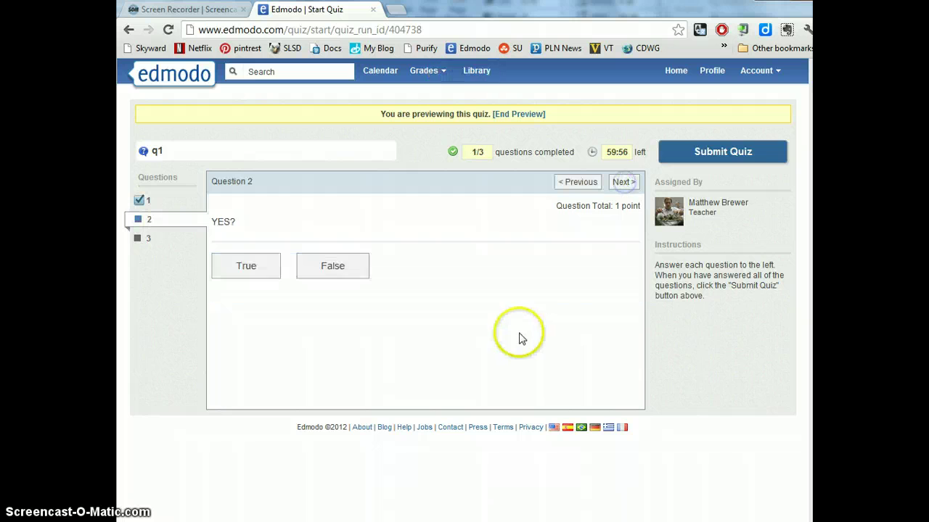
# - Answer question 2 with True and question 3 with response A, and submit the previewed quiz
pyautogui.click(247, 266)
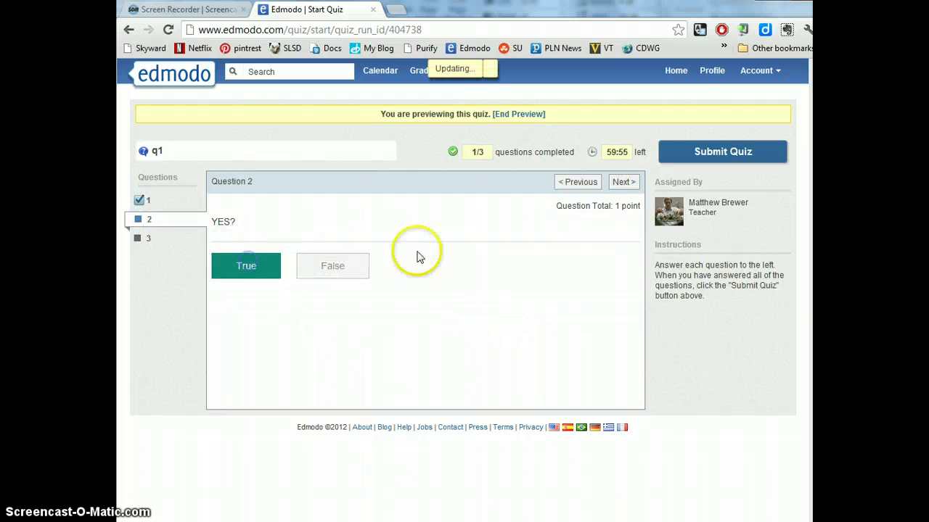
pyautogui.click(624, 182)
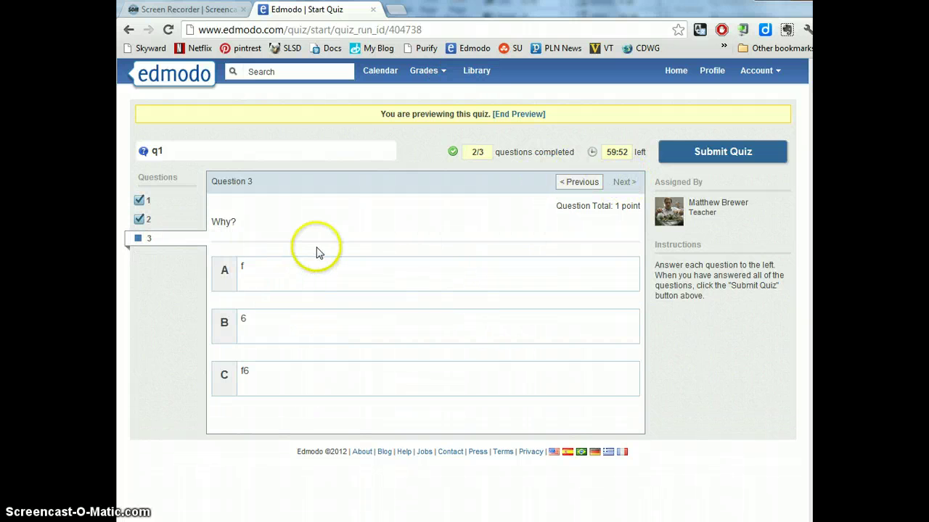
pyautogui.click(309, 273)
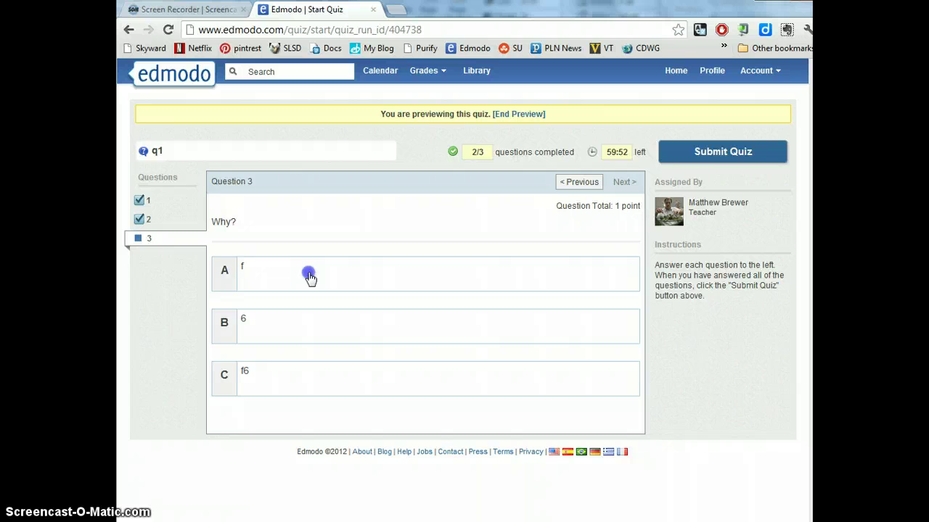
pyautogui.click(715, 161)
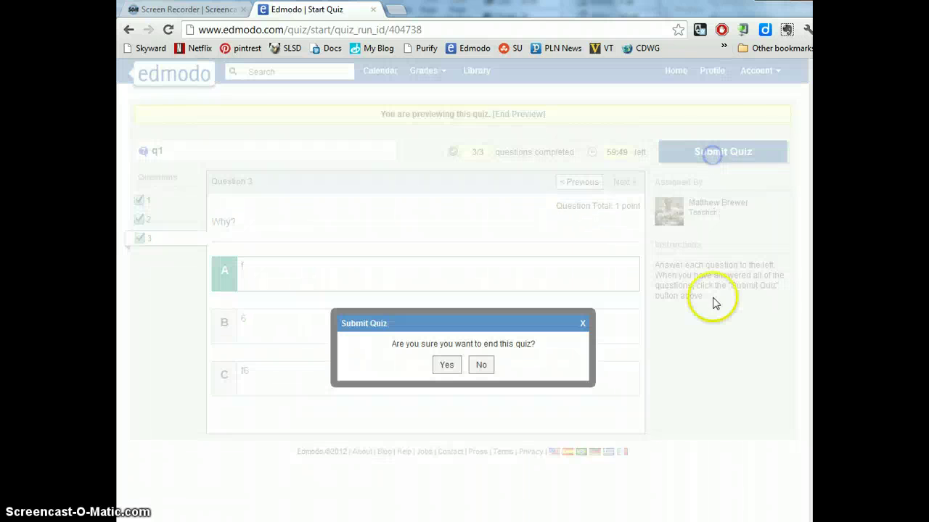
pyautogui.click(442, 365)
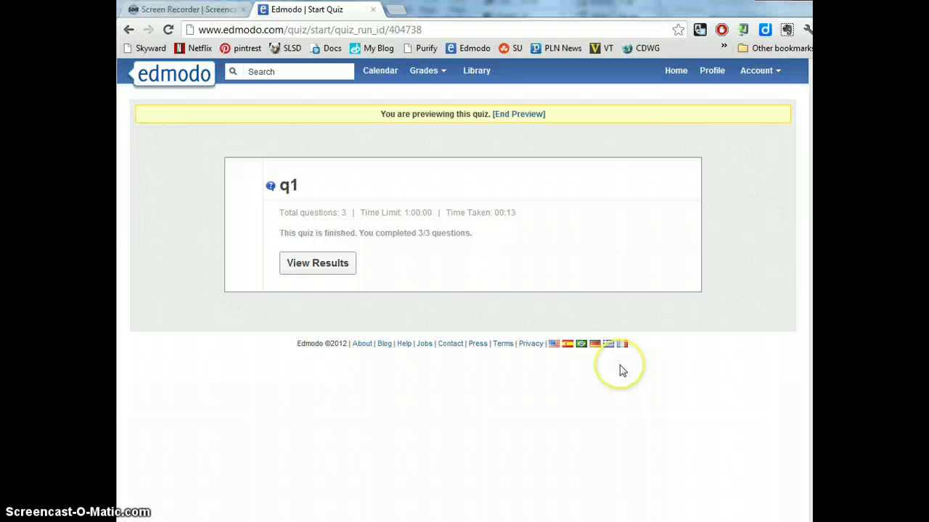
# - Examine the preview's results for each of the three questions and end the preview
pyautogui.click(317, 263)
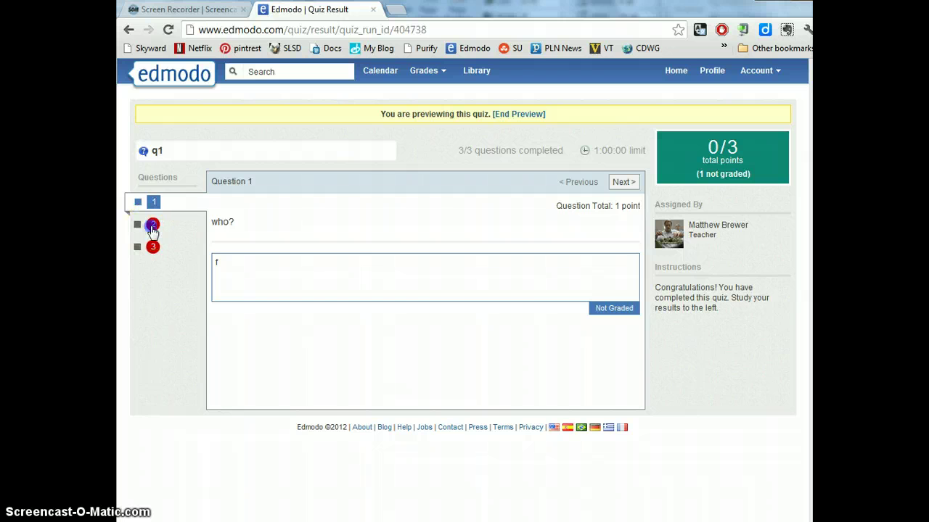
pyautogui.click(152, 226)
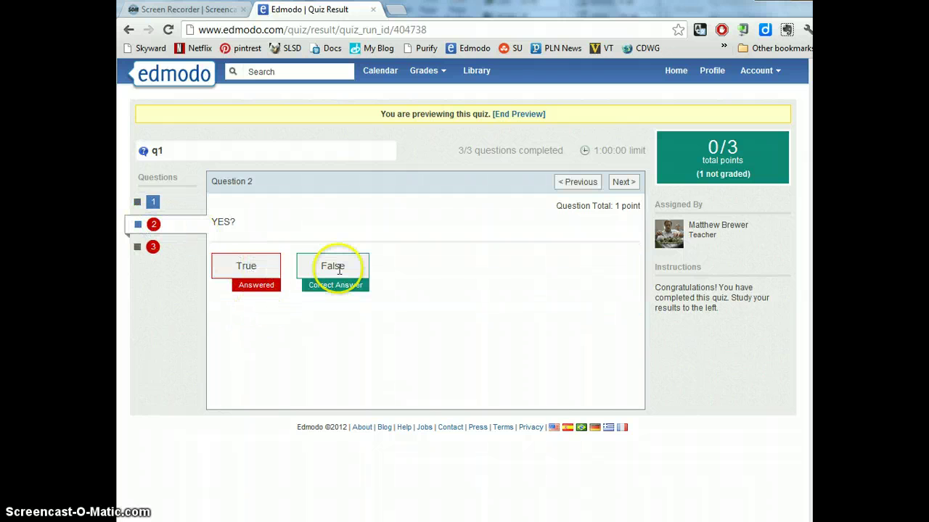
pyautogui.click(156, 249)
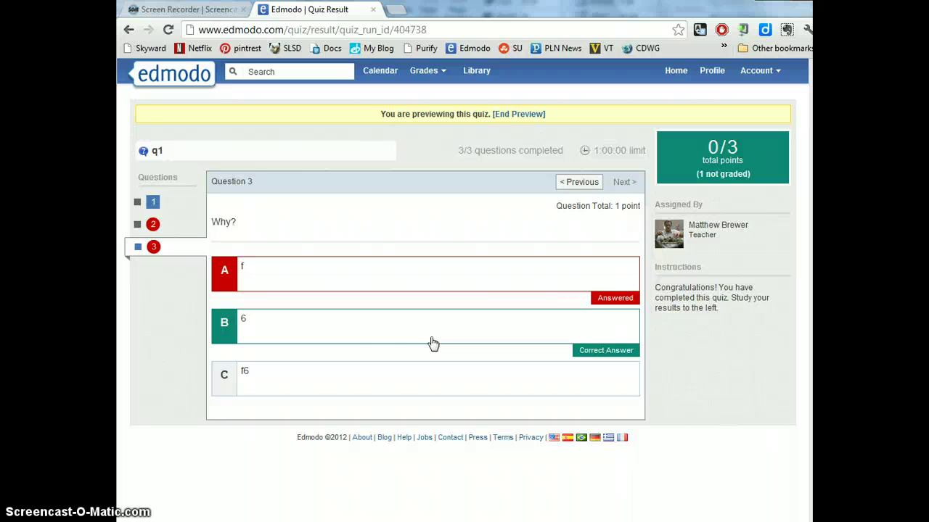
pyautogui.click(375, 365)
pyautogui.click(525, 114)
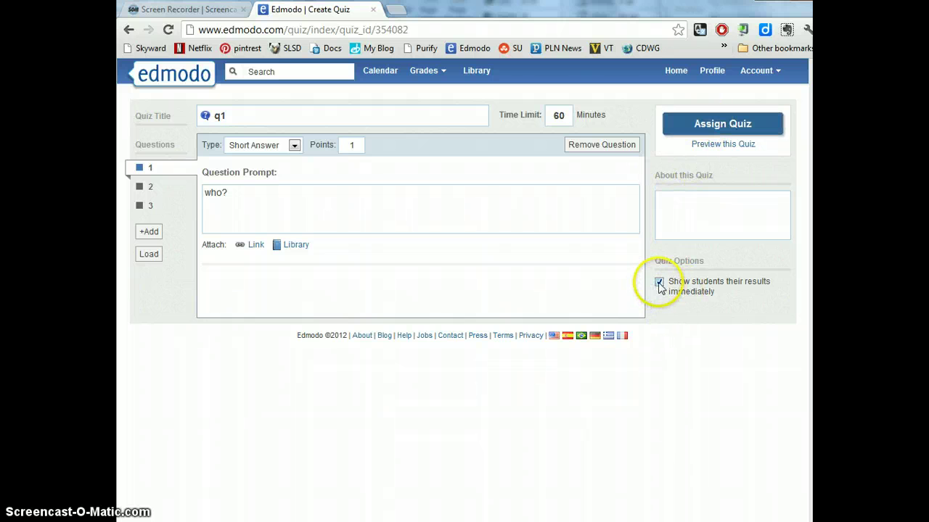
# - Begin assigning the q1 quiz, look at its due date calendar and go to the recipient entry
pyautogui.click(726, 130)
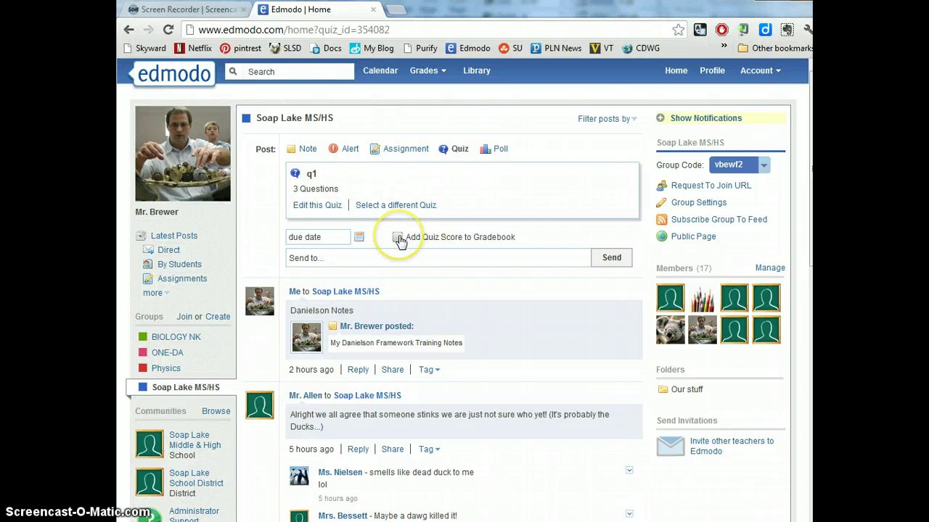
pyautogui.click(335, 238)
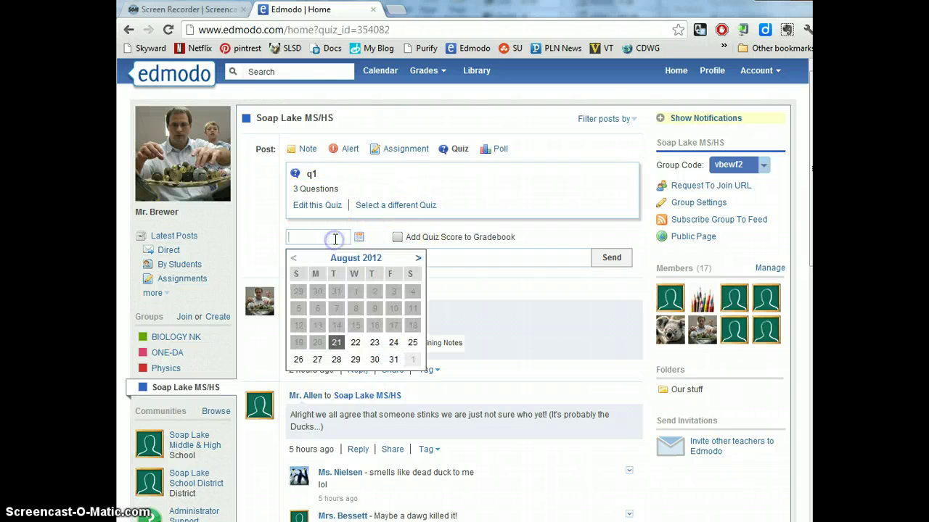
pyautogui.click(465, 260)
pyautogui.write('e')
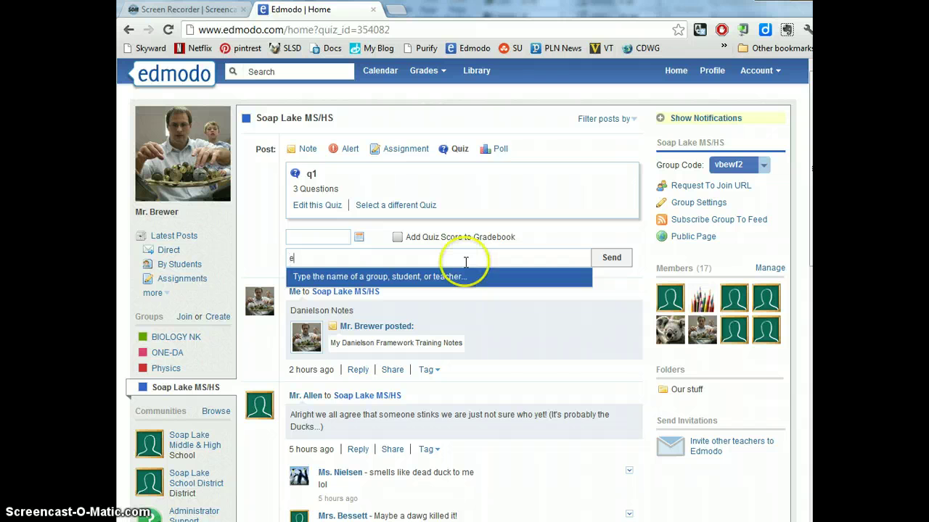
pyautogui.write('v')
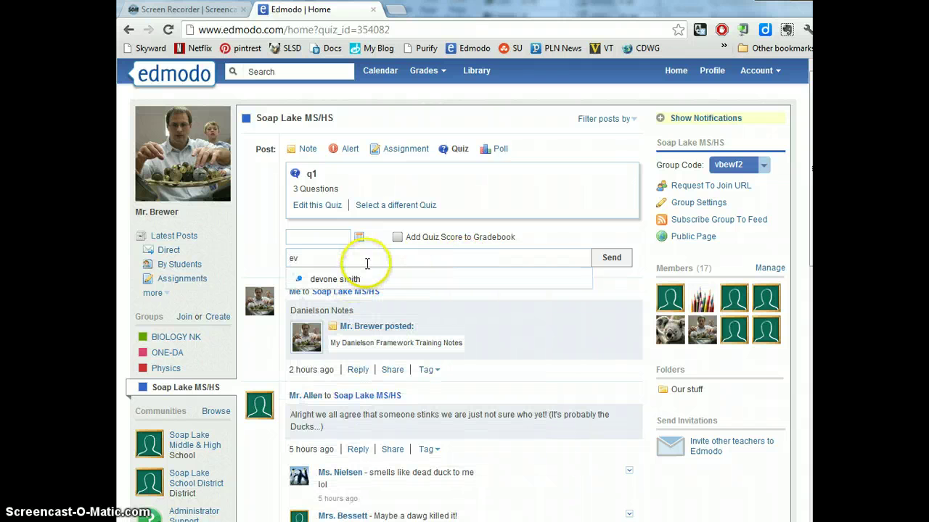
pyautogui.write('er')
pyautogui.press('BackSpace')
pyautogui.press('BackSpace')
pyautogui.press('BackSpace')
pyautogui.press('BackSpace')
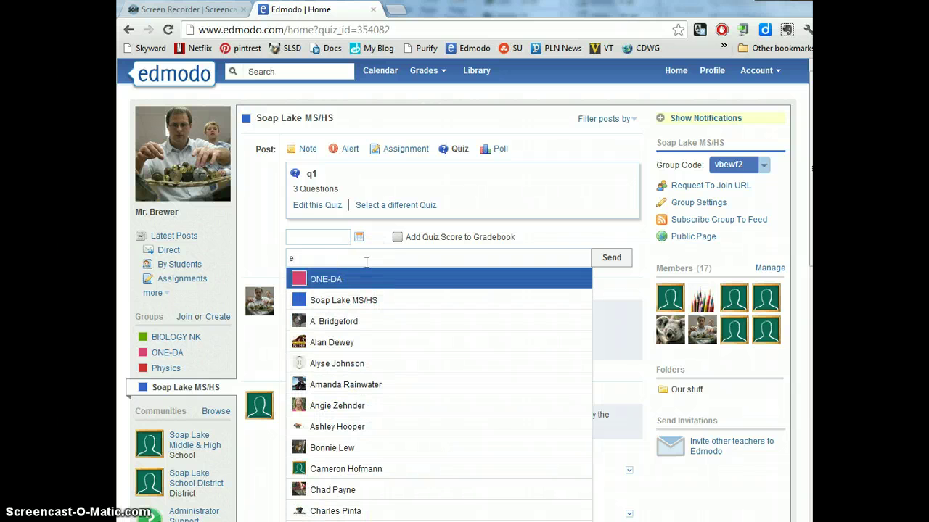
pyautogui.press('BackSpace')
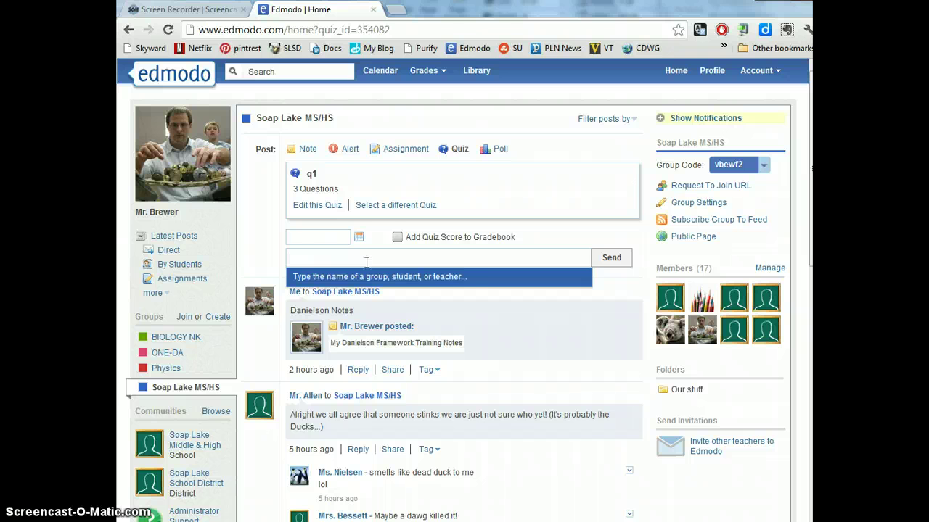
# - Address the quiz to the Soap Lake MS/HS group and one individual contact from the suggestions for "a"
pyautogui.write('a')
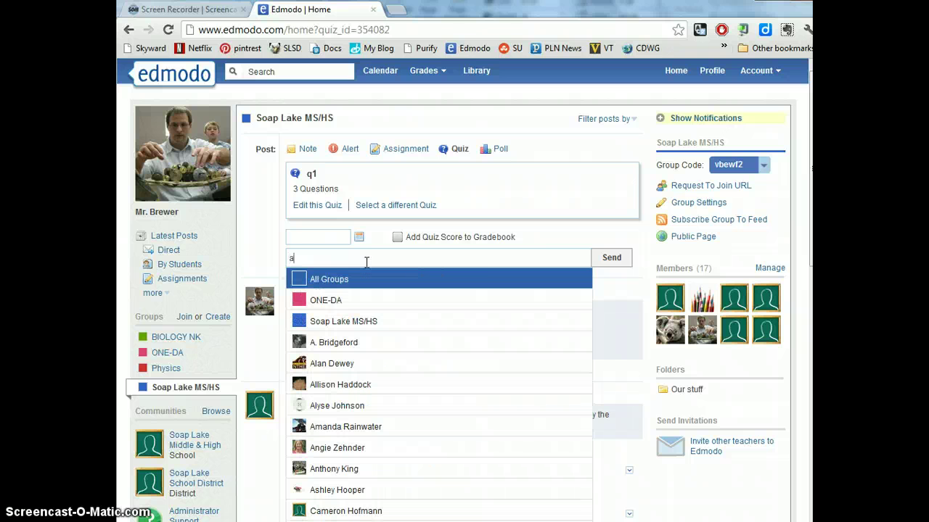
pyautogui.click(345, 328)
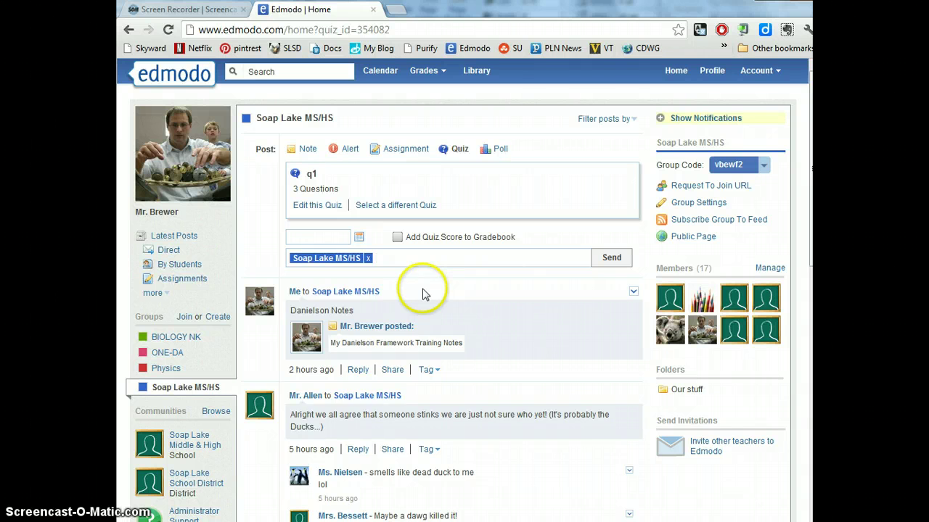
pyautogui.click(415, 317)
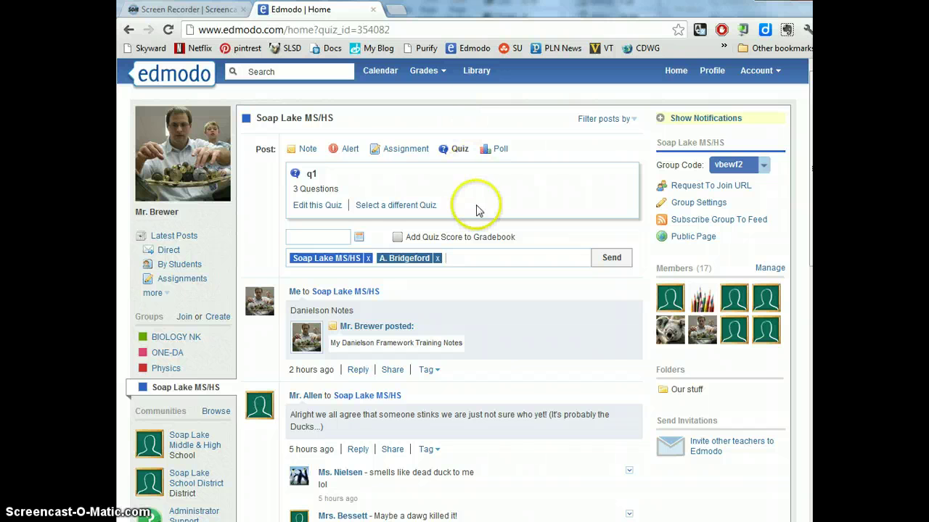
# - Remove both recipients from the unsent q1 quiz and return from the topic outline to the Edmodo browser window
pyautogui.click(437, 258)
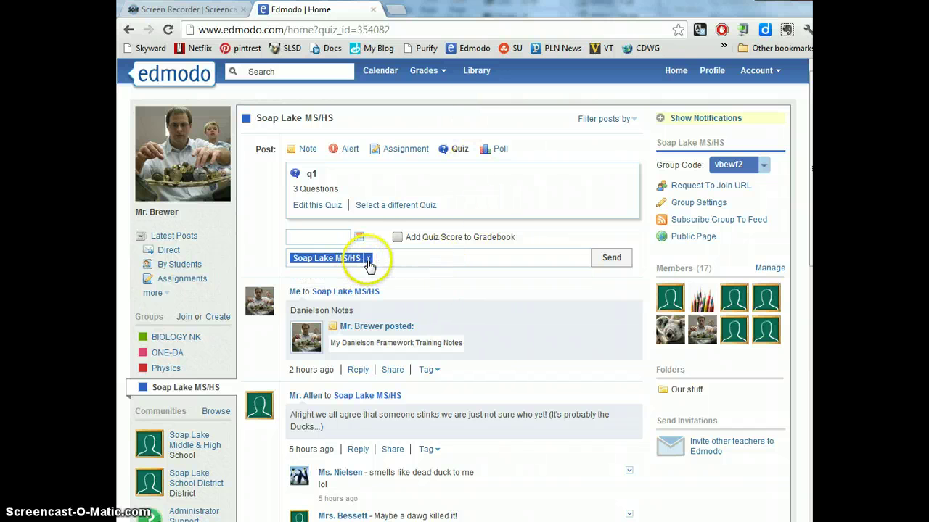
pyautogui.click(368, 259)
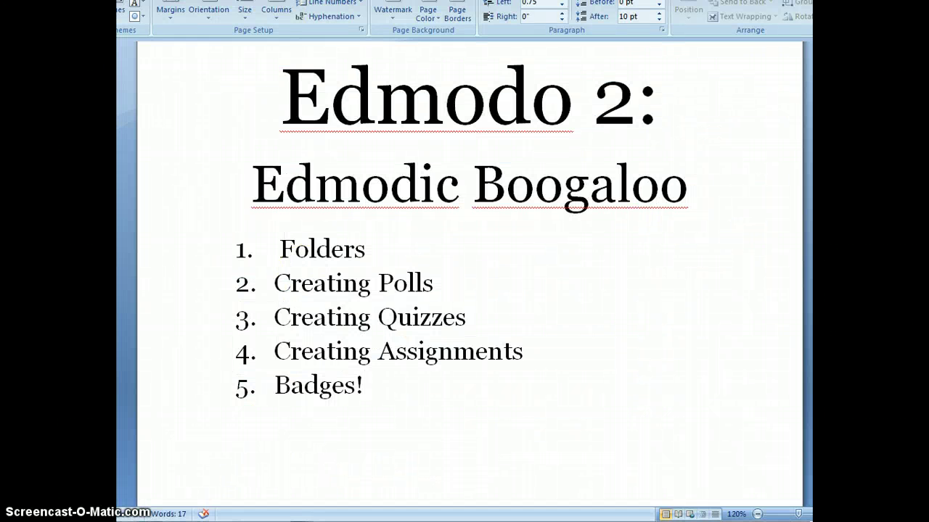
pyautogui.click(130, 500)
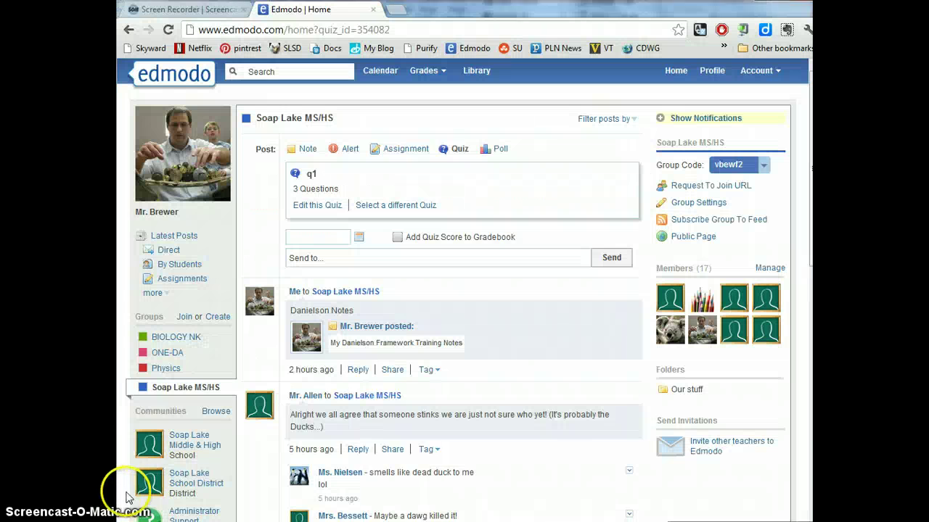
# - Start a new assignment post titled "a1" with the description "this is awesome"
pyautogui.click(412, 150)
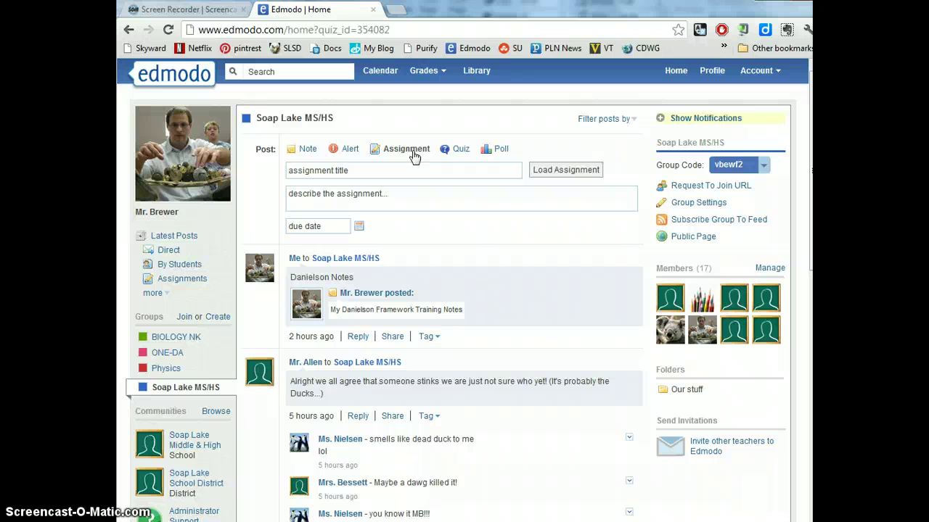
pyautogui.click(376, 170)
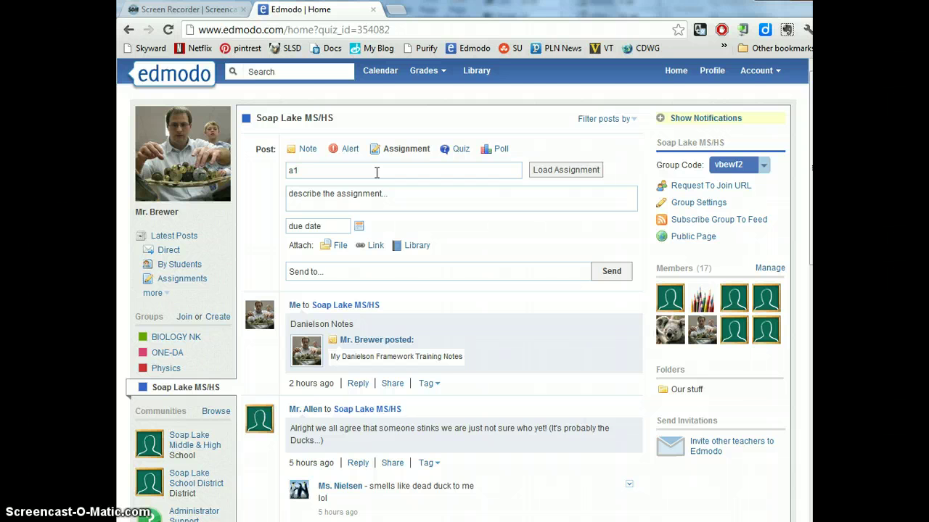
pyautogui.click(382, 194)
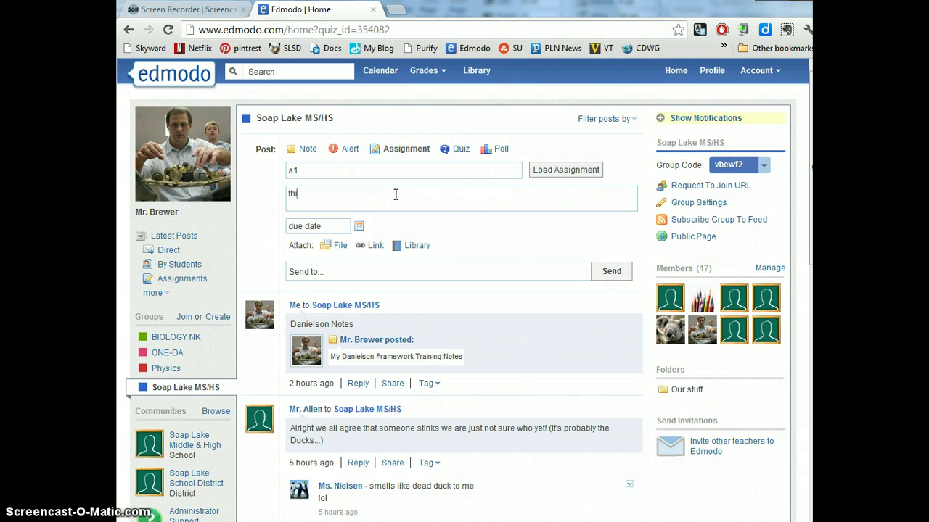
pyautogui.write('this i')
pyautogui.click(395, 191)
pyautogui.write('s a')
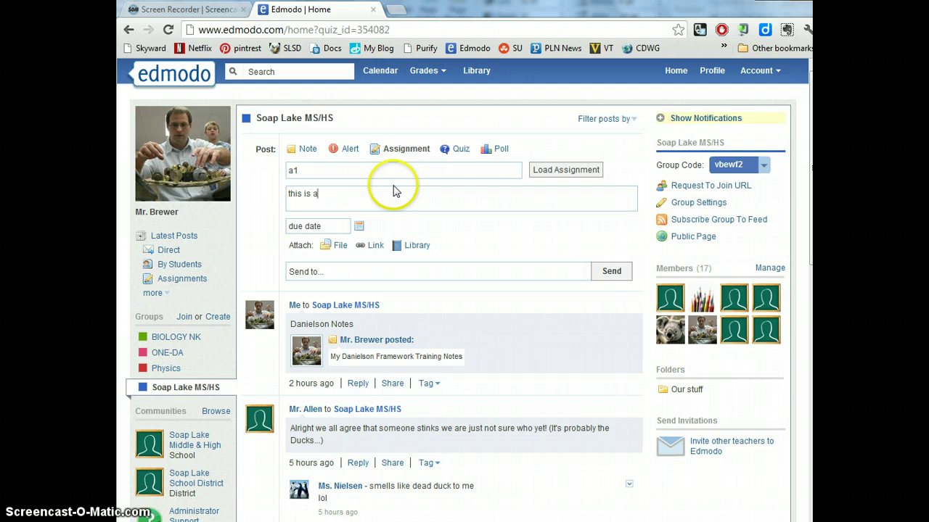
pyautogui.write('wesome')
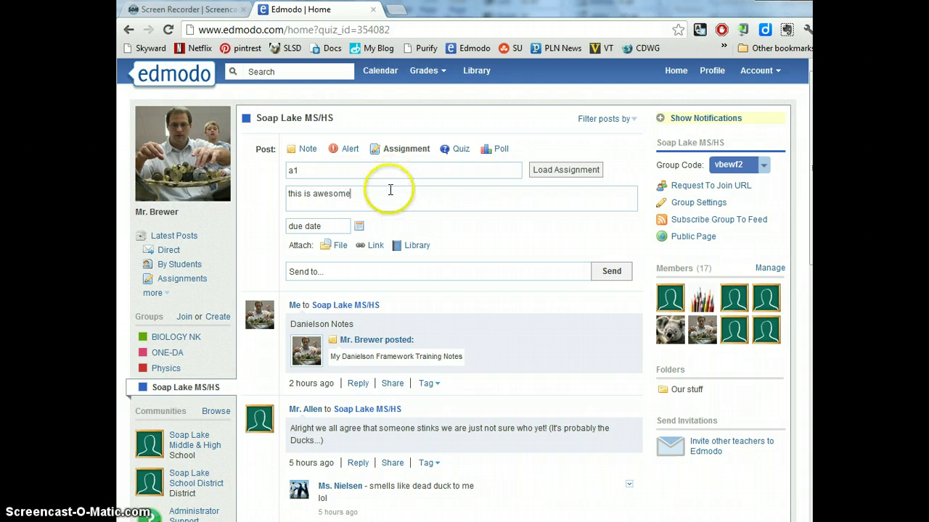
# - Set the assignment's due date to 8/22/2012 and look at the link and library attachment options
pyautogui.click(358, 227)
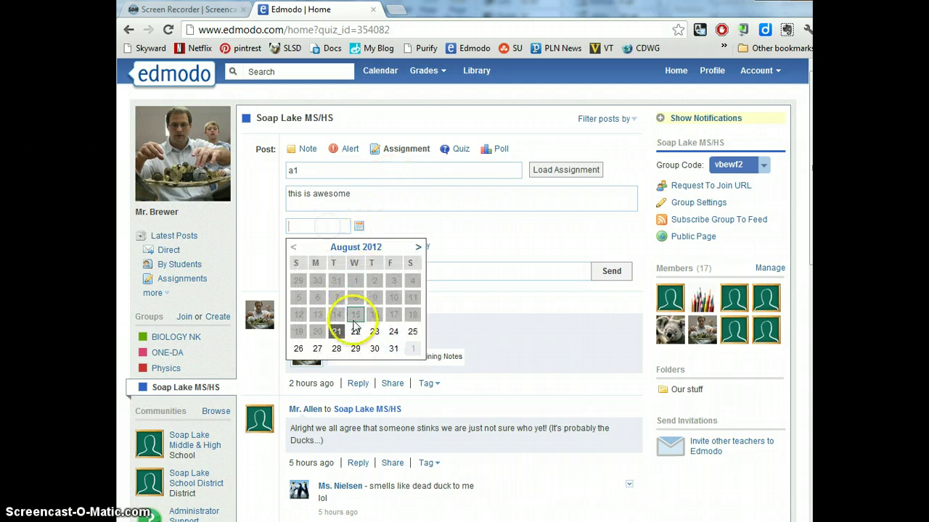
pyautogui.click(355, 330)
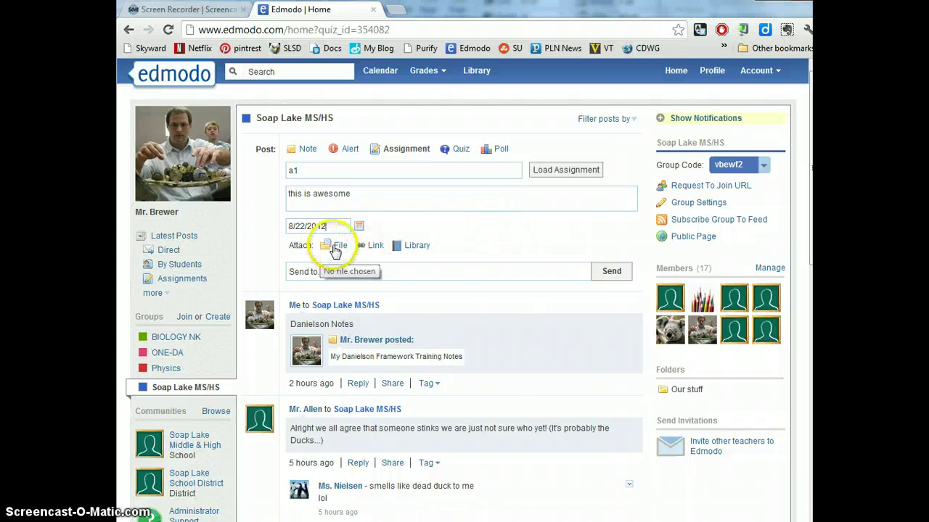
pyautogui.click(371, 248)
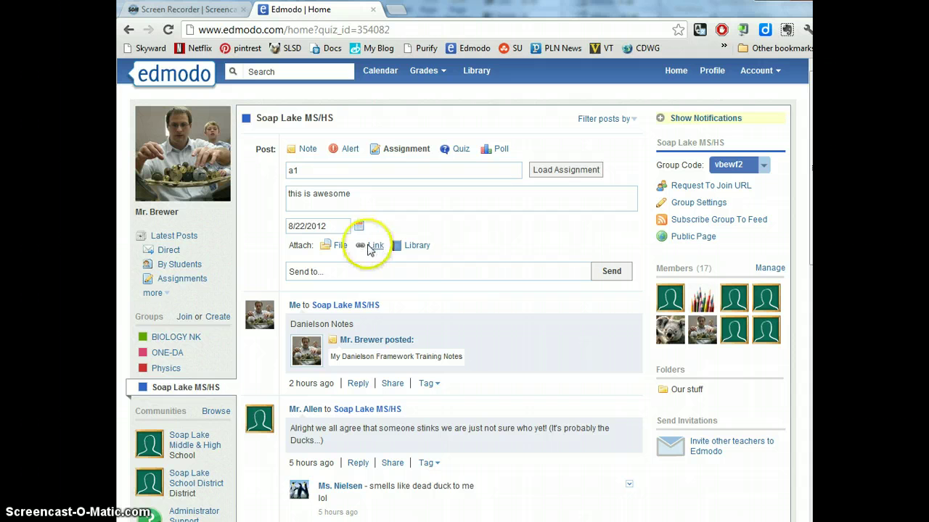
pyautogui.click(417, 247)
# - Address the a1 assignment to the Soap Lake MS/HS group and send it
pyautogui.click(417, 271)
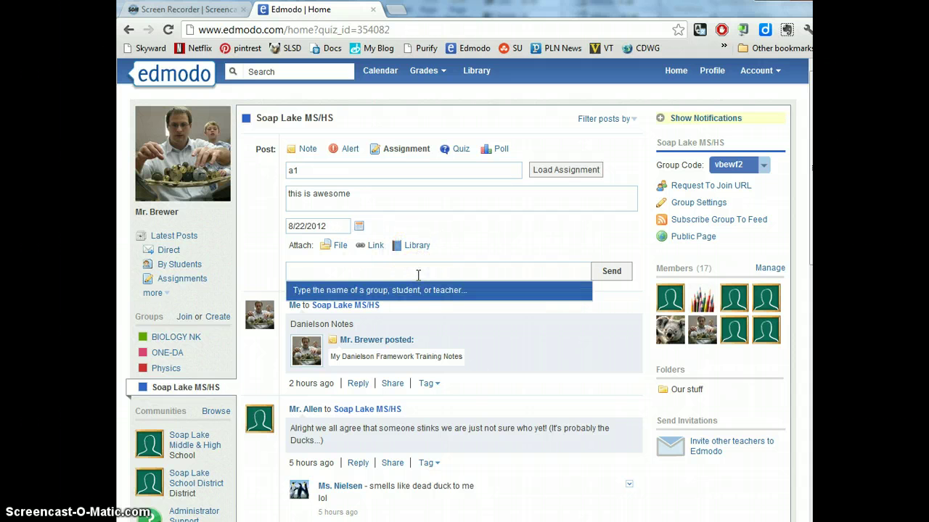
pyautogui.write('s')
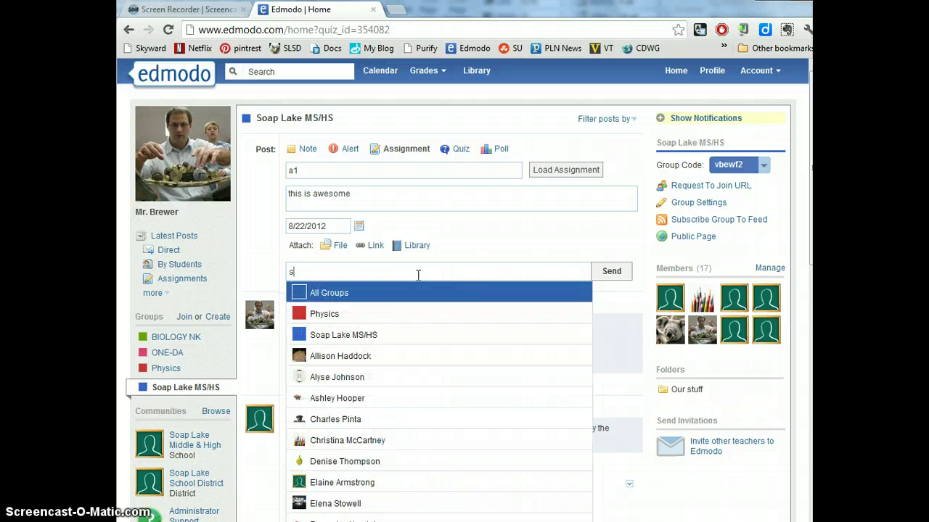
pyautogui.click(404, 333)
pyautogui.click(500, 279)
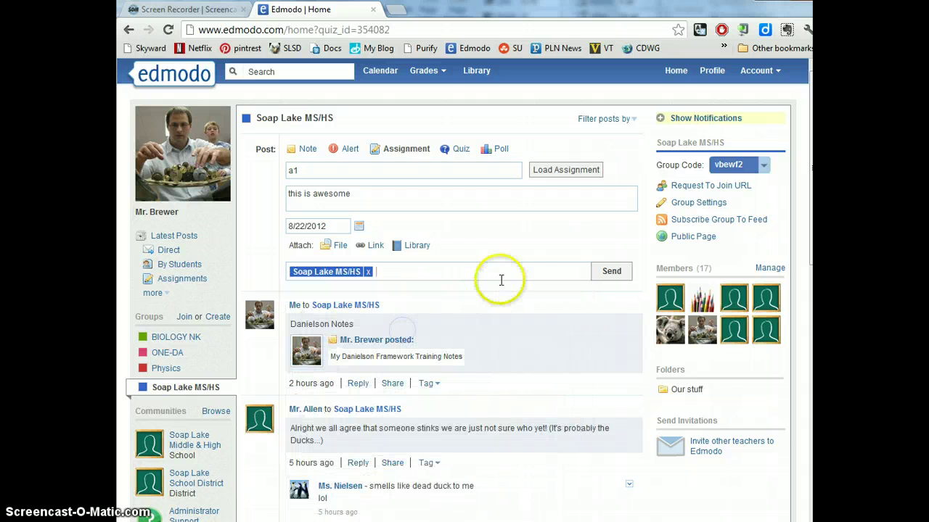
pyautogui.click(613, 270)
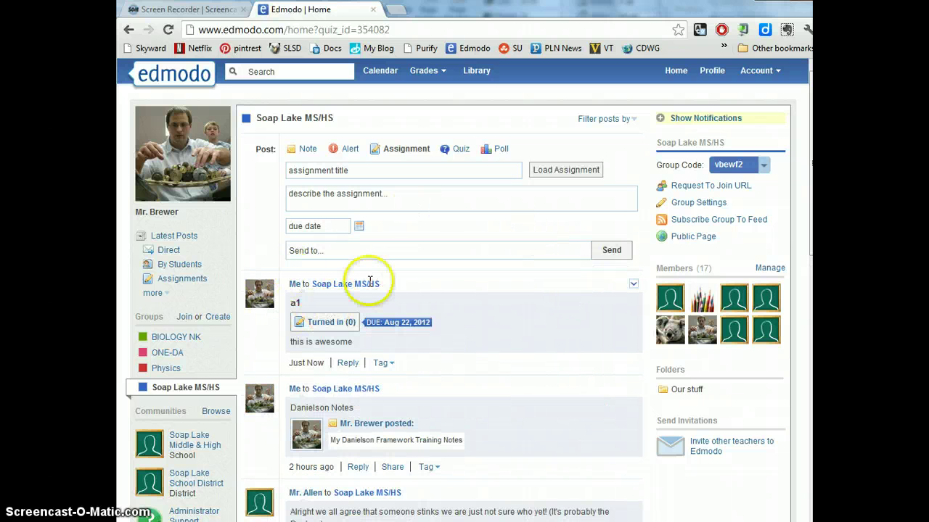
# - Open the turned-in overview of the posted a1 assignment and show the first listed member's grading view
pyautogui.click(334, 323)
pyautogui.click(335, 325)
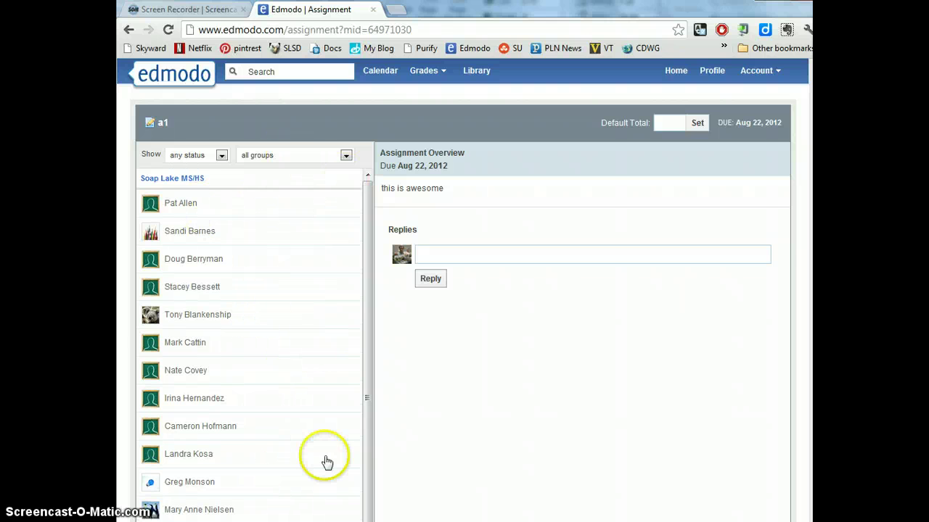
pyautogui.click(250, 207)
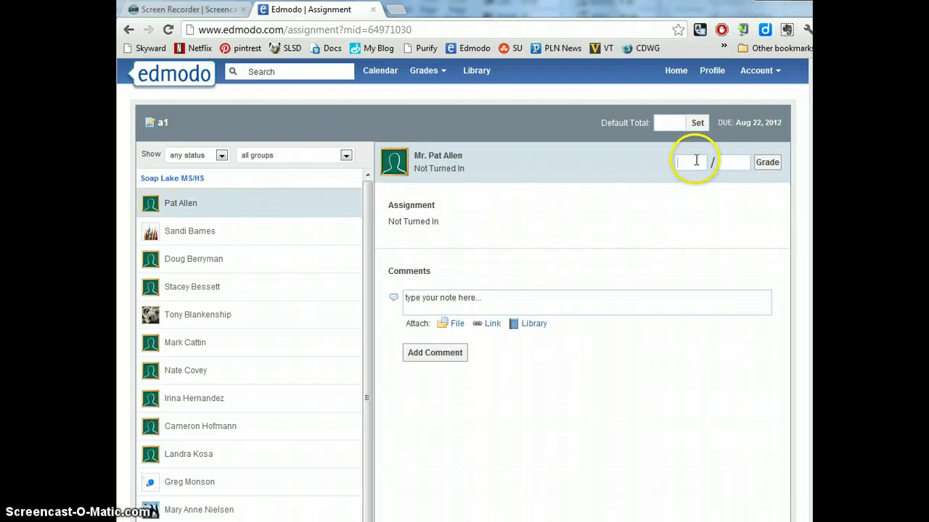
# - Enter a score of 1 out of 50 for the first listed member without submitting the grade
pyautogui.click(744, 163)
pyautogui.click(744, 169)
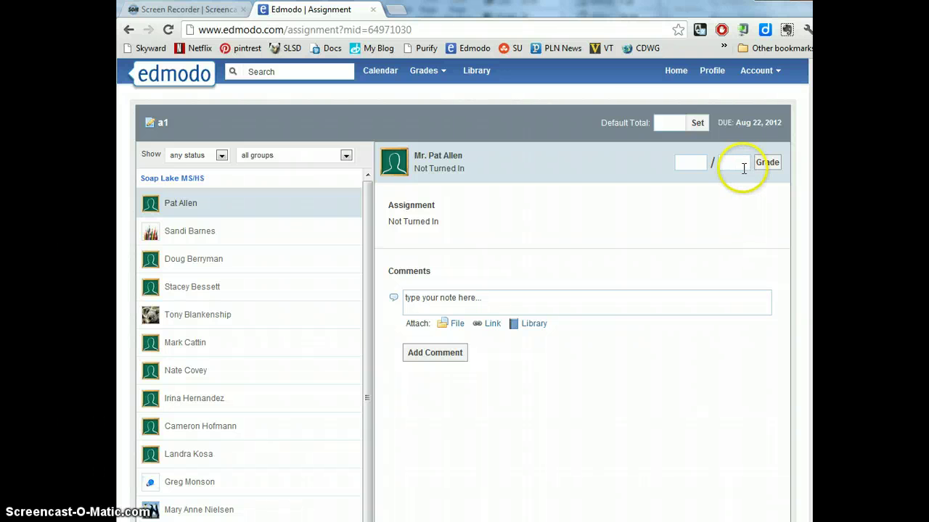
pyautogui.write('50')
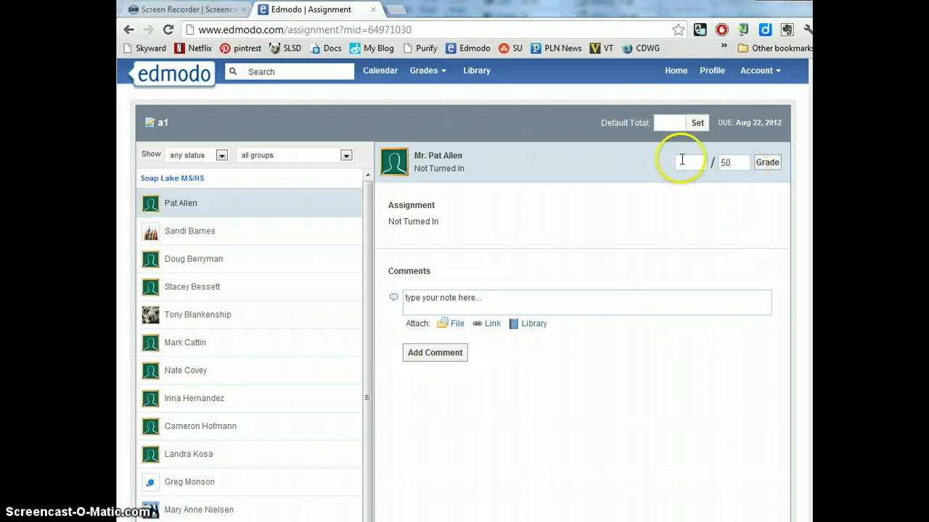
pyautogui.click(690, 161)
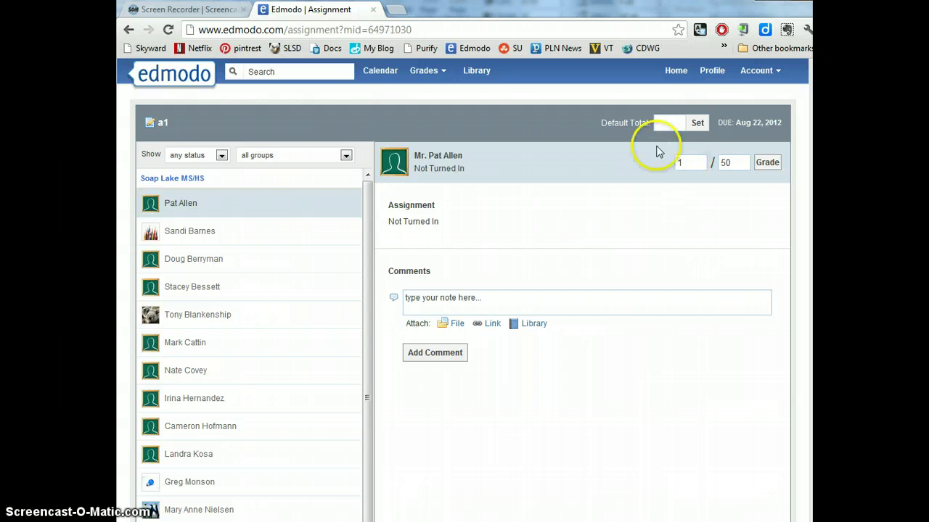
# - Set the a1 assignment's default total to 50 for all members
pyautogui.click(697, 124)
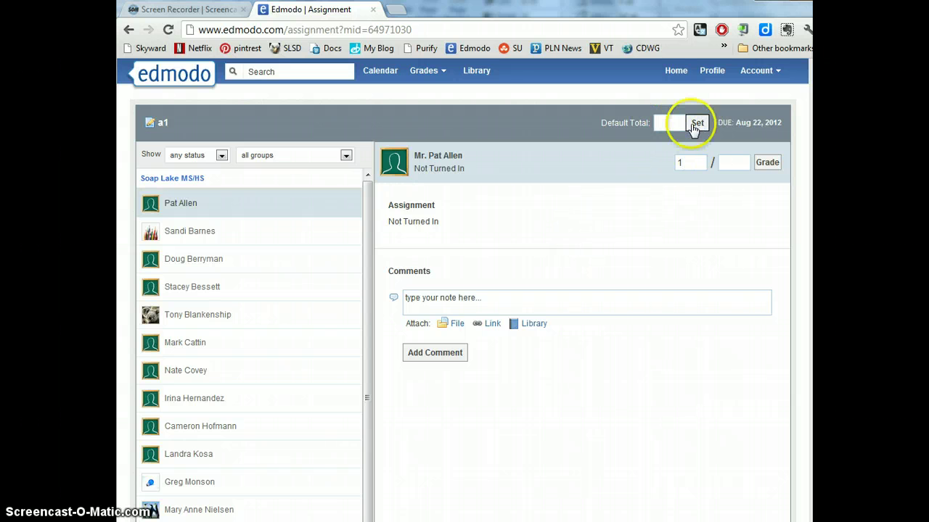
pyautogui.click(668, 123)
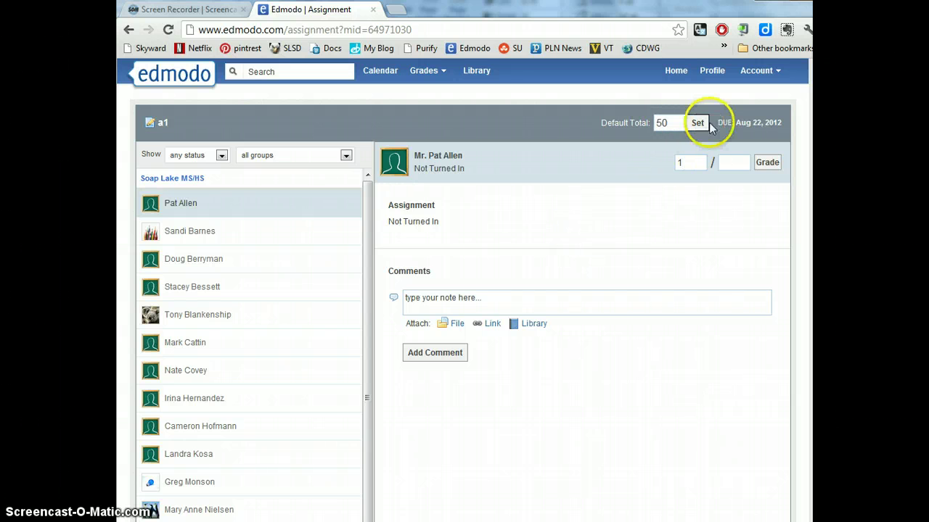
pyautogui.click(697, 123)
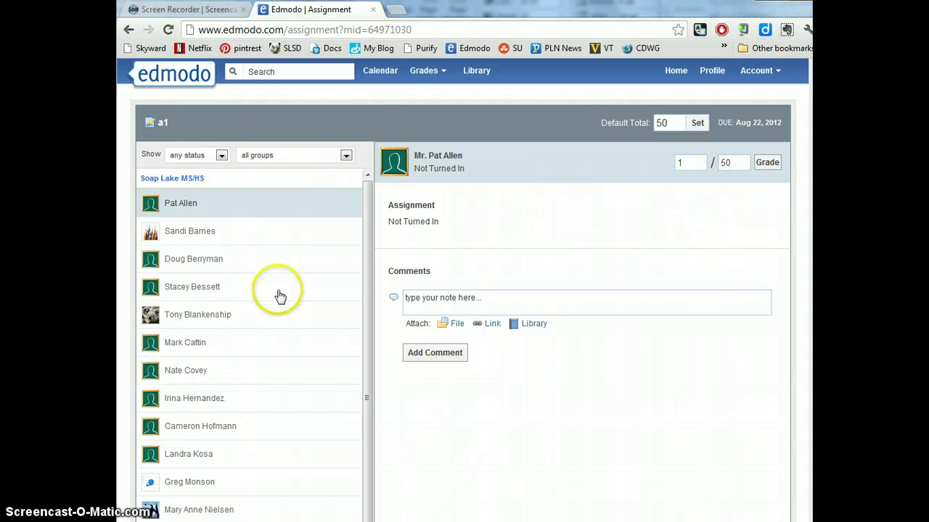
# - Check the score and total entries in the grading views of two other members further down the list
pyautogui.click(261, 428)
pyautogui.click(687, 163)
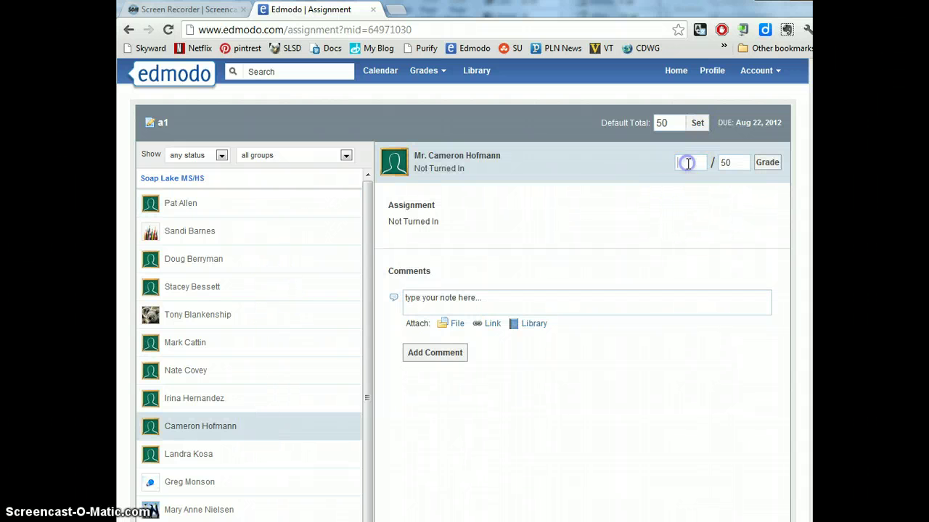
pyautogui.click(198, 508)
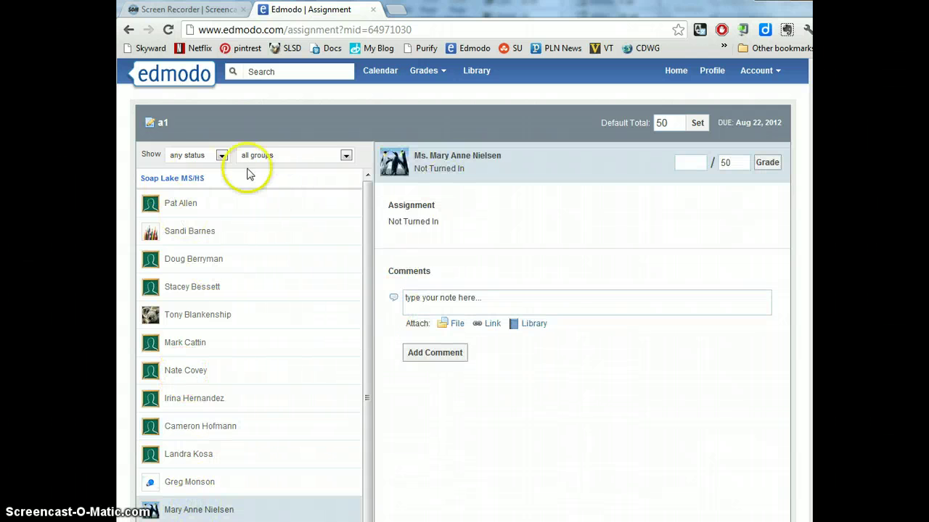
# - Look at the status and group filter choices for the member list and return to the assignment overview
pyautogui.click(220, 158)
pyautogui.click(215, 191)
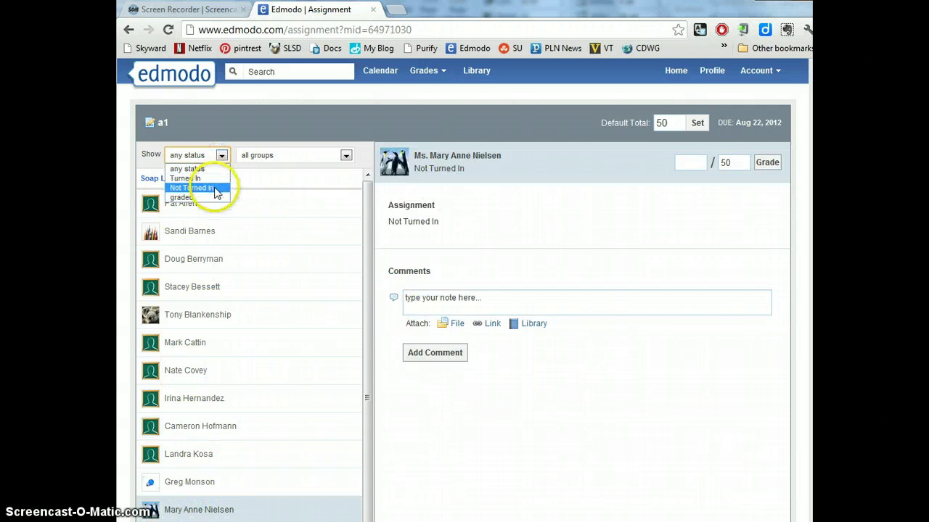
pyautogui.click(346, 156)
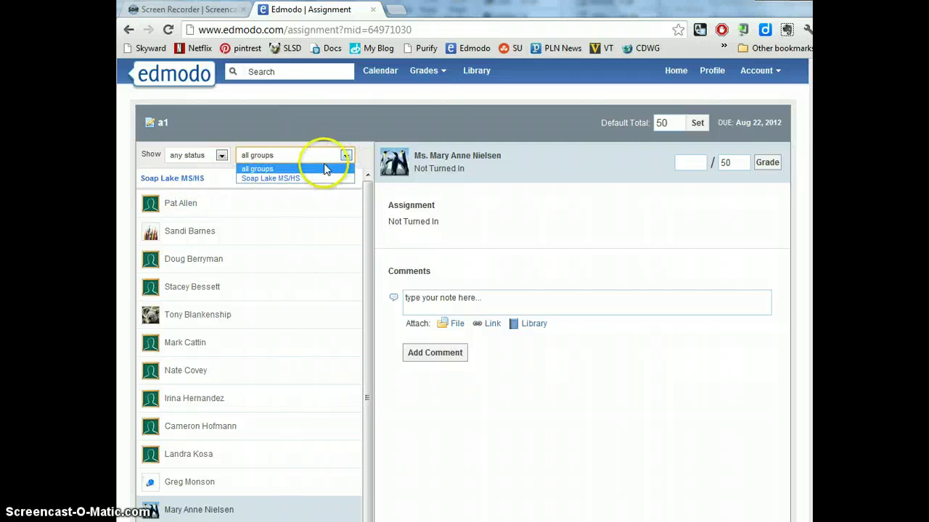
pyautogui.click(322, 122)
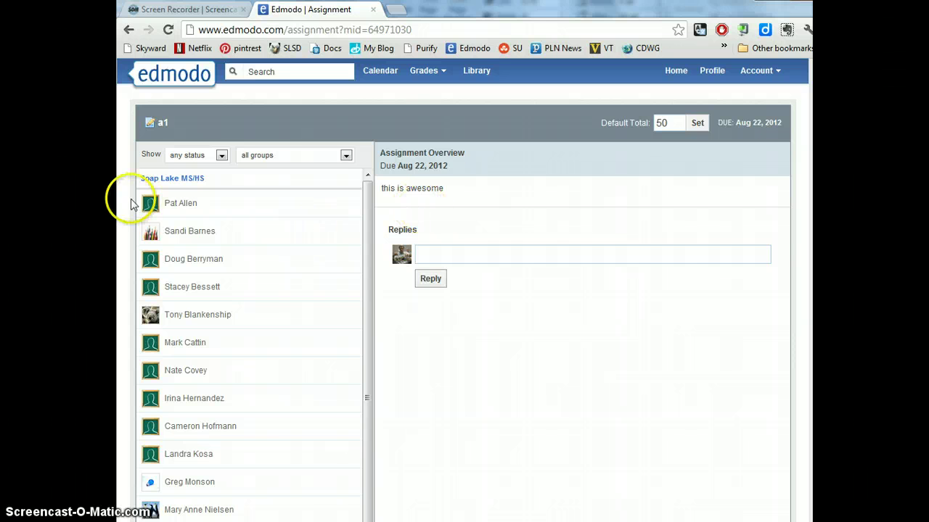
# - Revisit the first member's grading view, leave the assignment for the group feed, and return from the topic outline to Edmodo
pyautogui.click(218, 204)
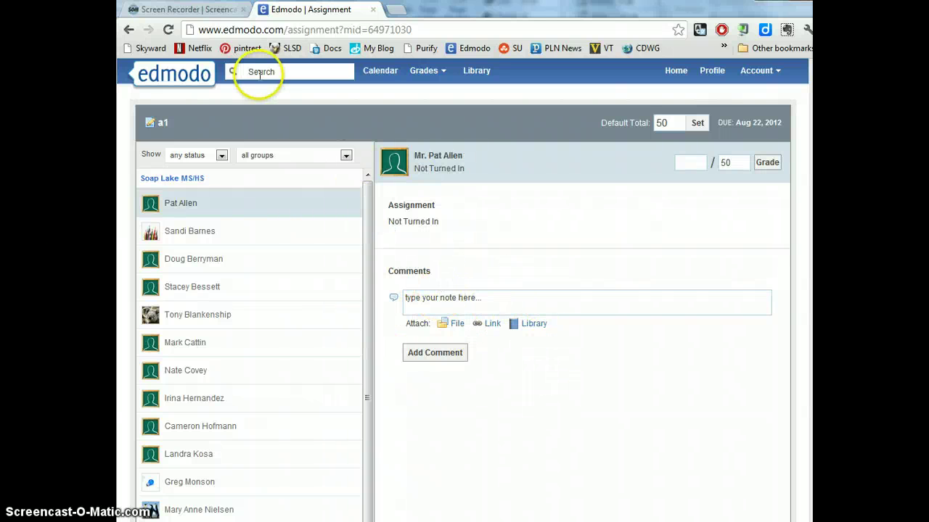
pyautogui.click(129, 30)
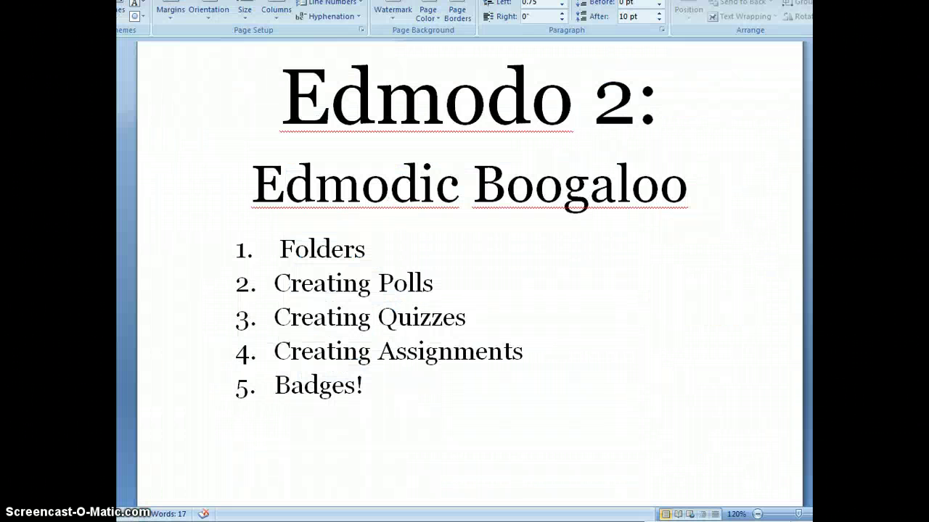
pyautogui.moveTo(240, 520)
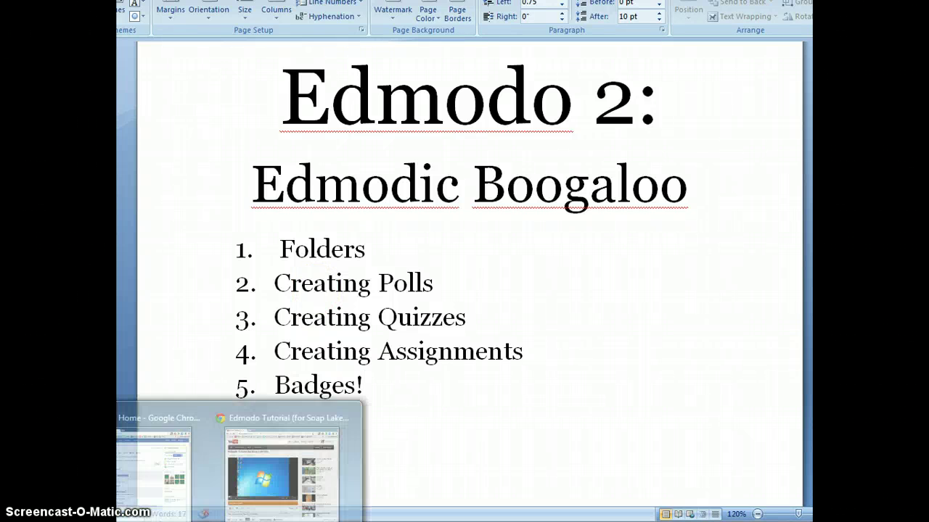
pyautogui.click(179, 496)
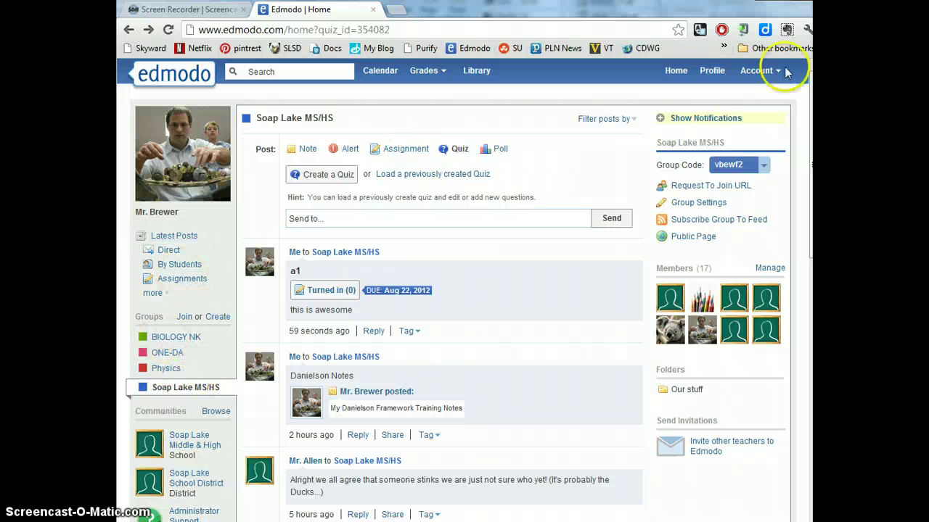
# - Go to the Edmodo home page and look over the Soap Lake MS/HS group's posts, members and folders
pyautogui.click(680, 74)
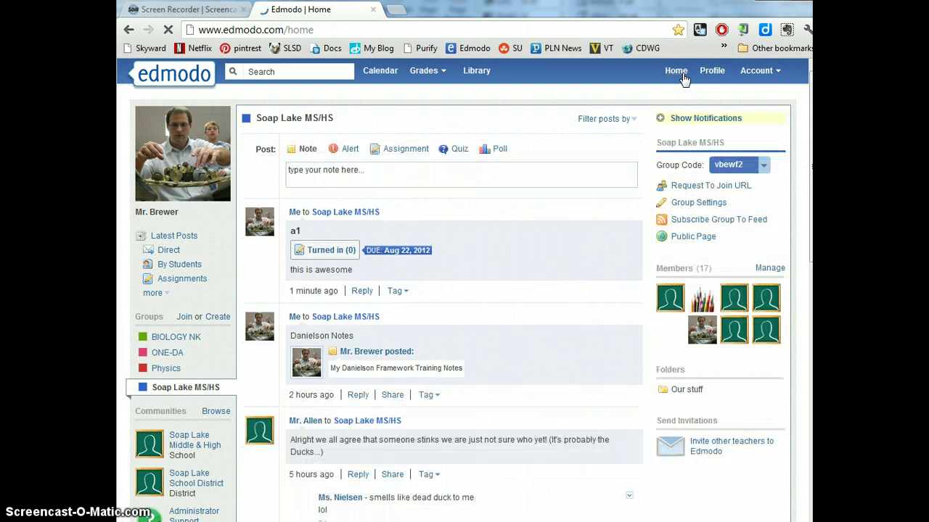
pyautogui.scroll(-5, 565, 280)
pyautogui.scroll(4, 638, 301)
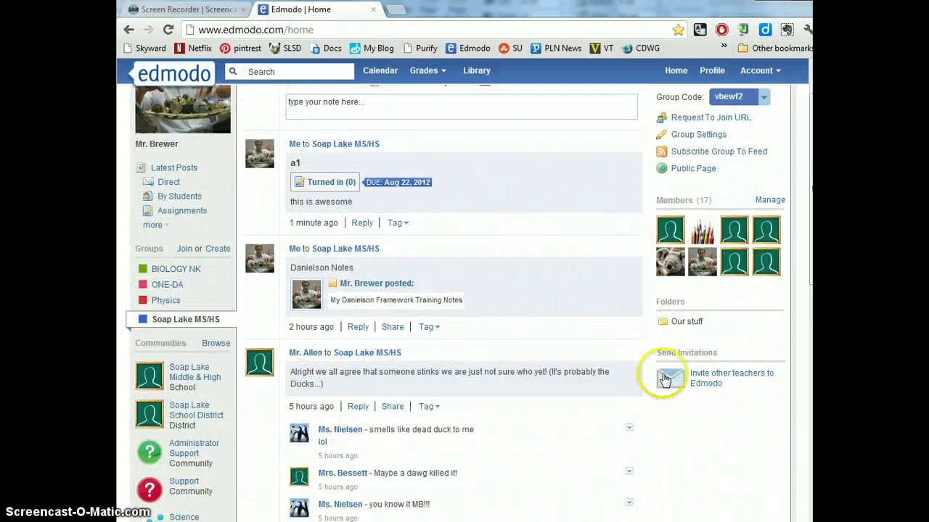
pyautogui.click(755, 406)
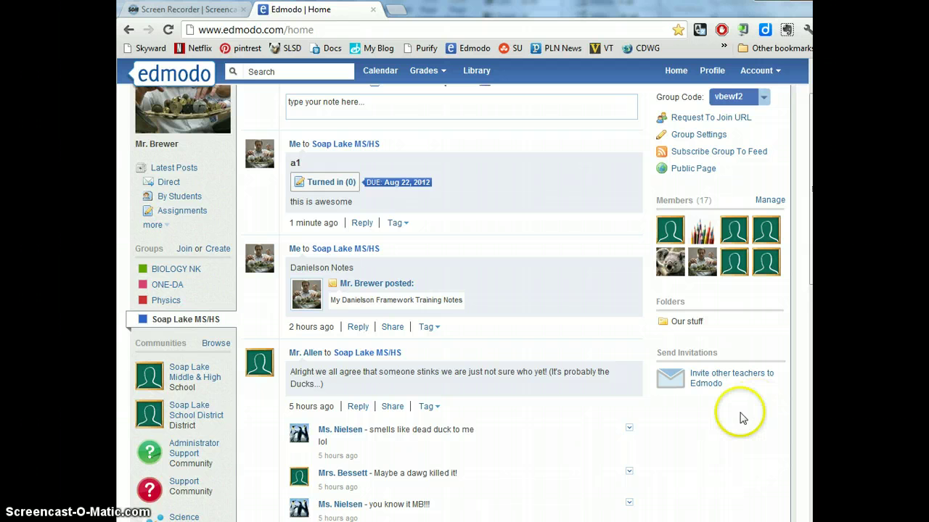
# - Open the Physics group's member management page and select the student in the third row's first position
pyautogui.click(176, 304)
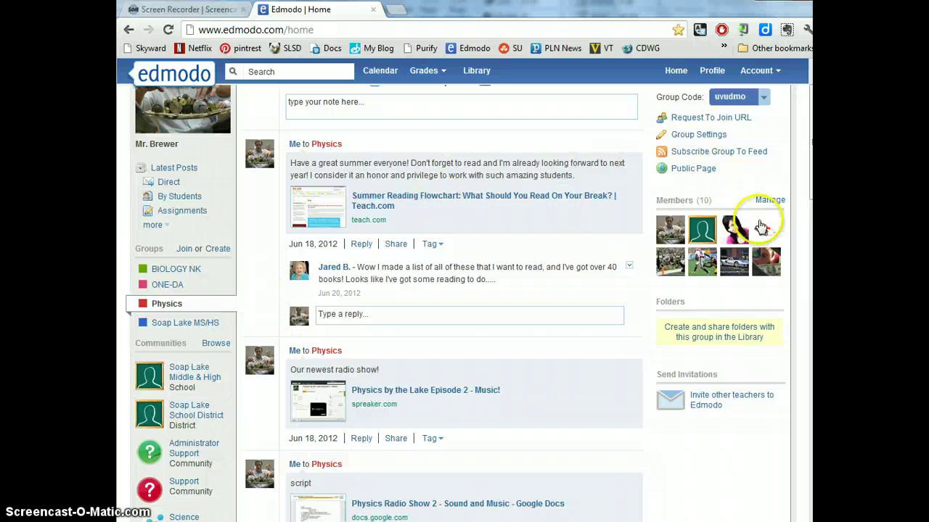
pyautogui.click(779, 204)
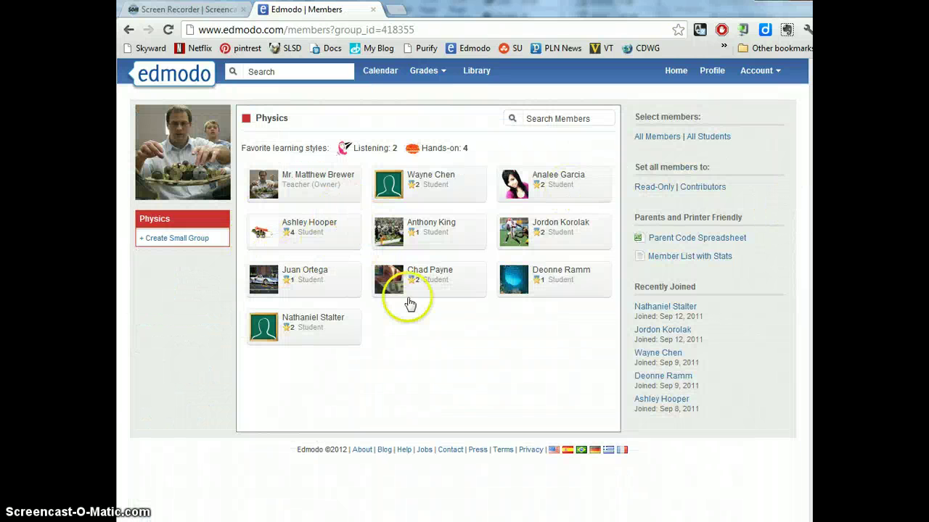
pyautogui.click(341, 286)
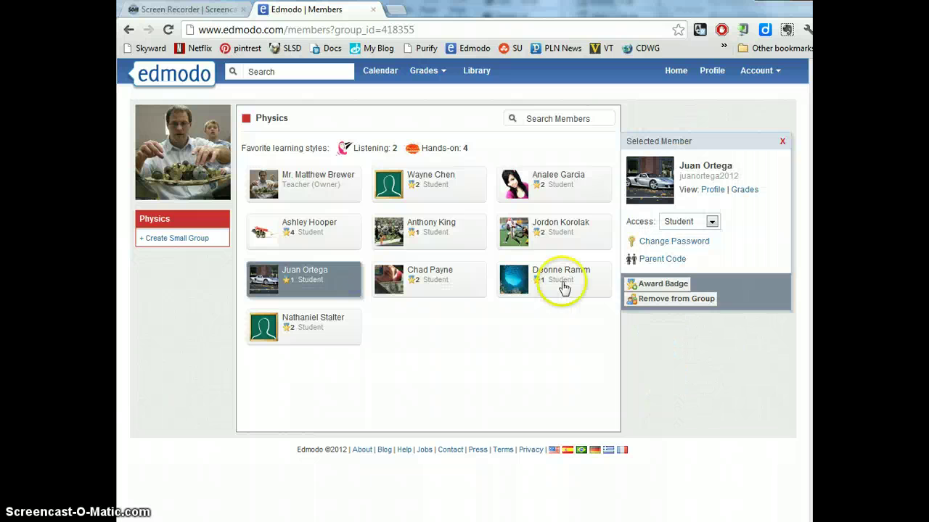
# - Award the selected Physics student the Student of the Week badge from the teacher's own student badges
pyautogui.click(662, 284)
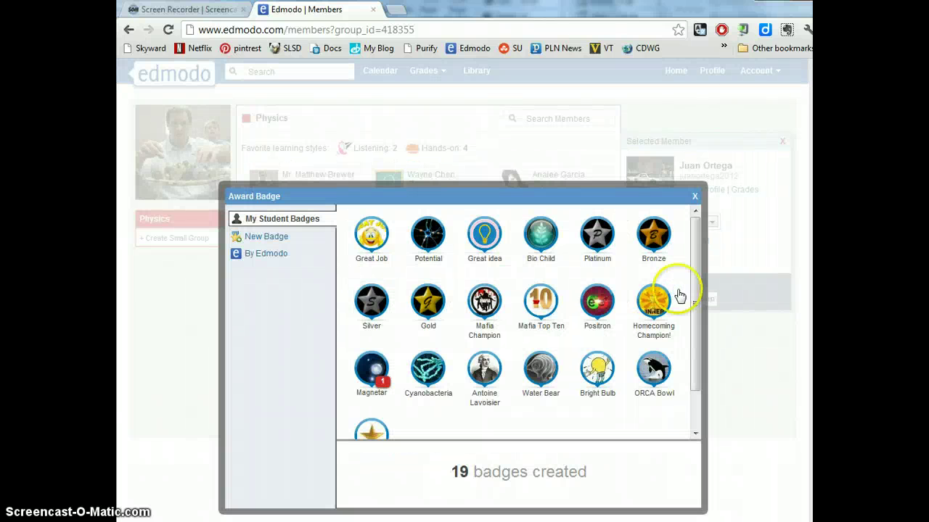
pyautogui.click(376, 236)
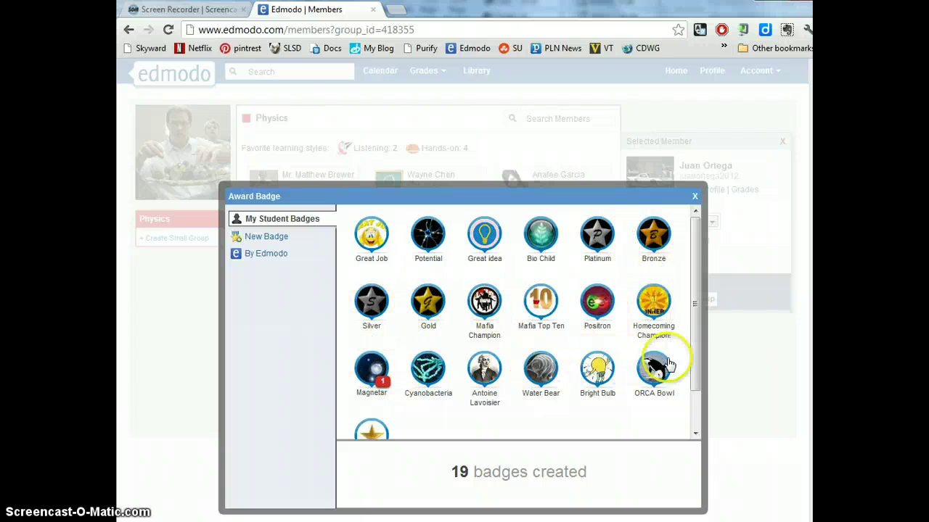
pyautogui.moveTo(690, 275); pyautogui.dragTo(693, 327)
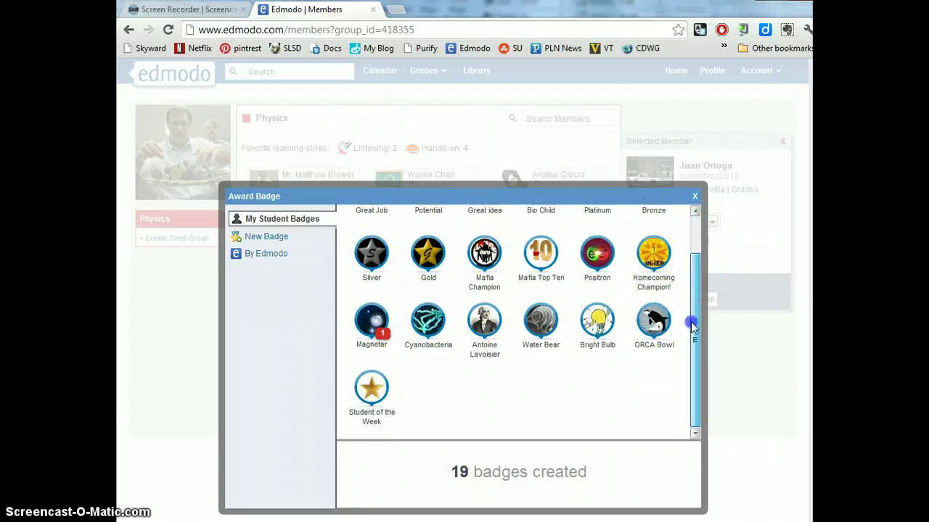
pyautogui.click(372, 391)
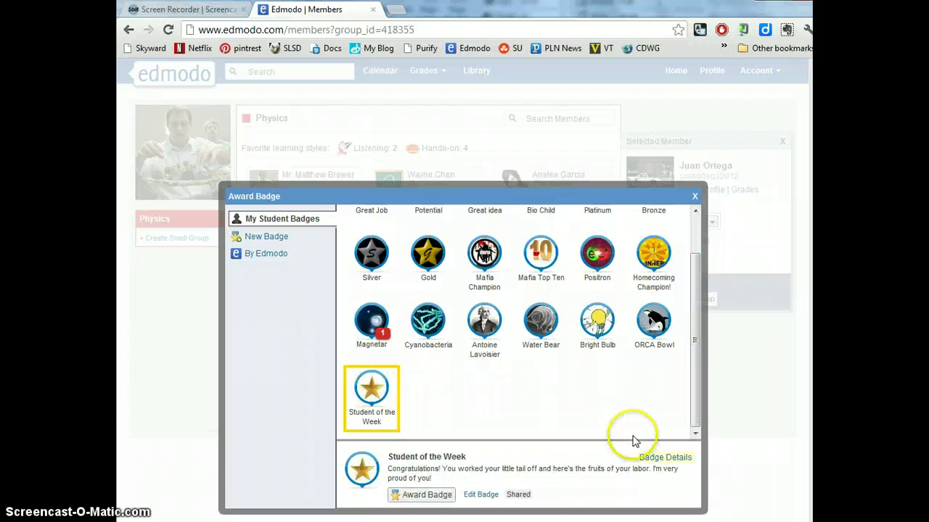
pyautogui.click(433, 496)
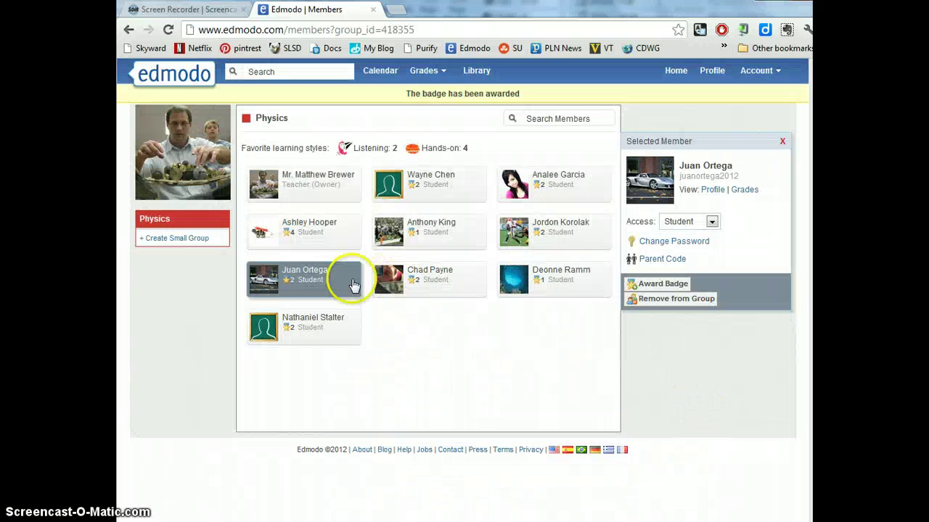
# - Look over the title and description fields for a new badge and Edmodo's ready-made badges, closing the award dialog without awarding one
pyautogui.click(644, 285)
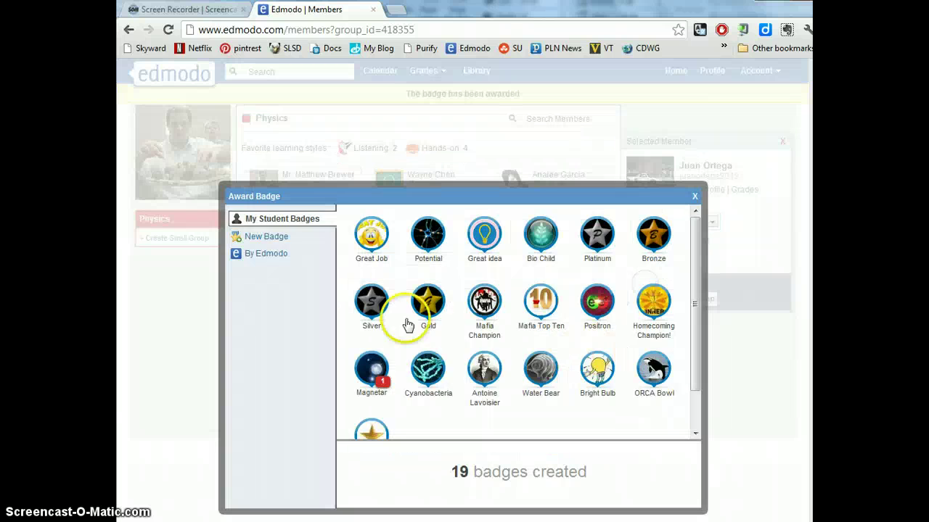
pyautogui.click(277, 244)
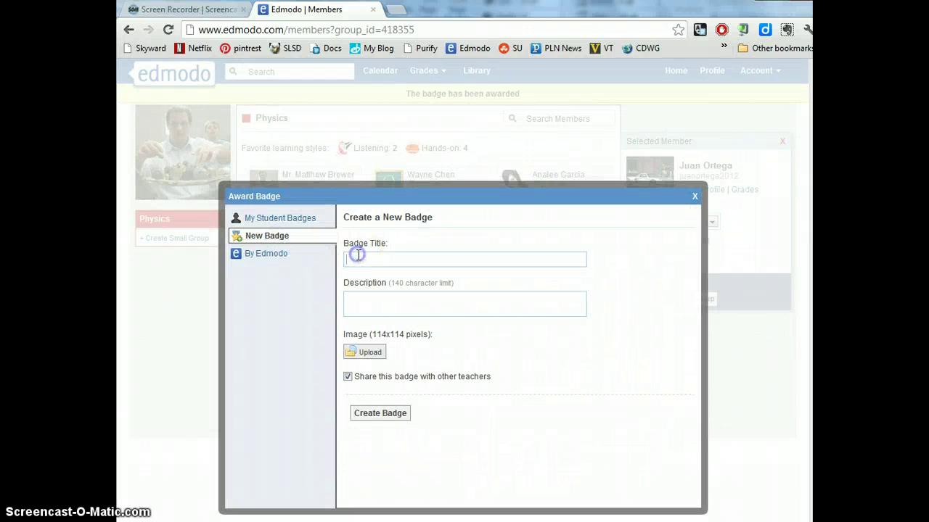
pyautogui.click(372, 302)
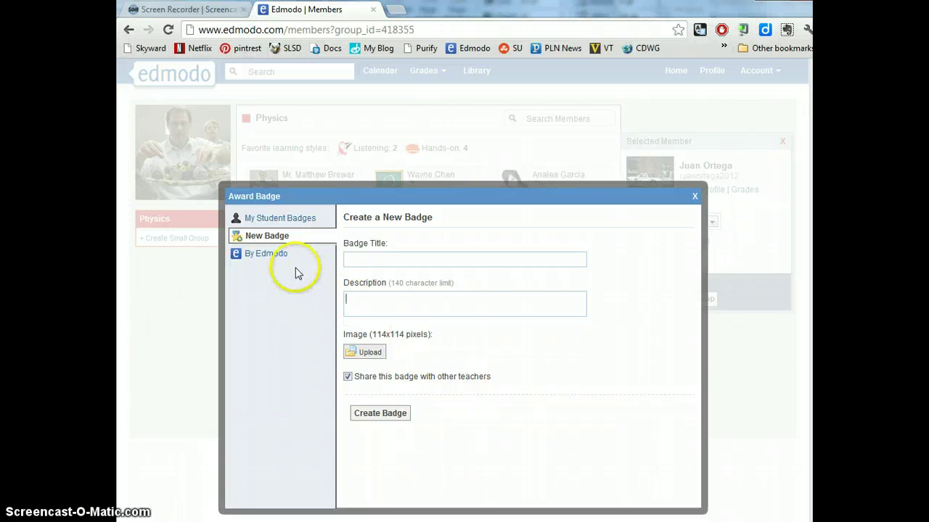
pyautogui.click(265, 255)
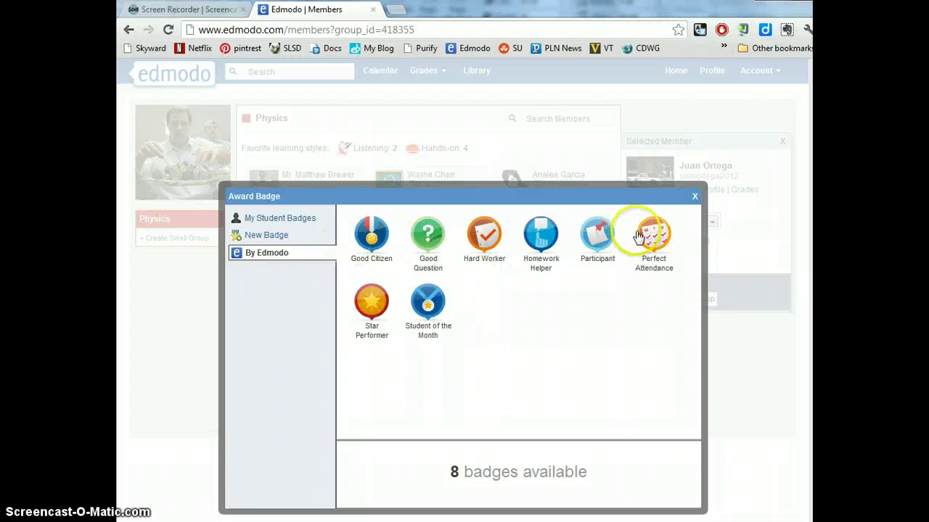
pyautogui.click(694, 197)
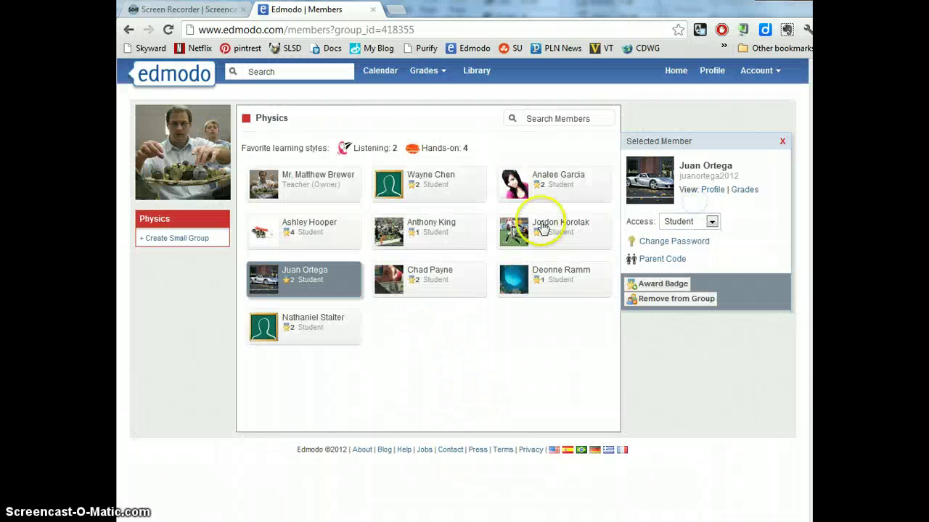
# - View the member details of the next student in the third row, clear the selection, and return to the Edmodo home page
pyautogui.click(535, 394)
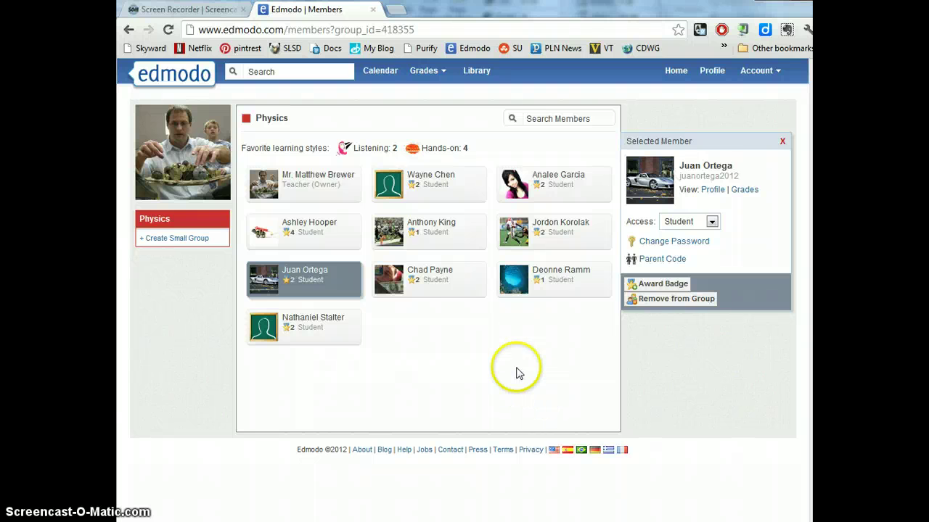
pyautogui.click(459, 289)
pyautogui.click(315, 294)
pyautogui.click(472, 284)
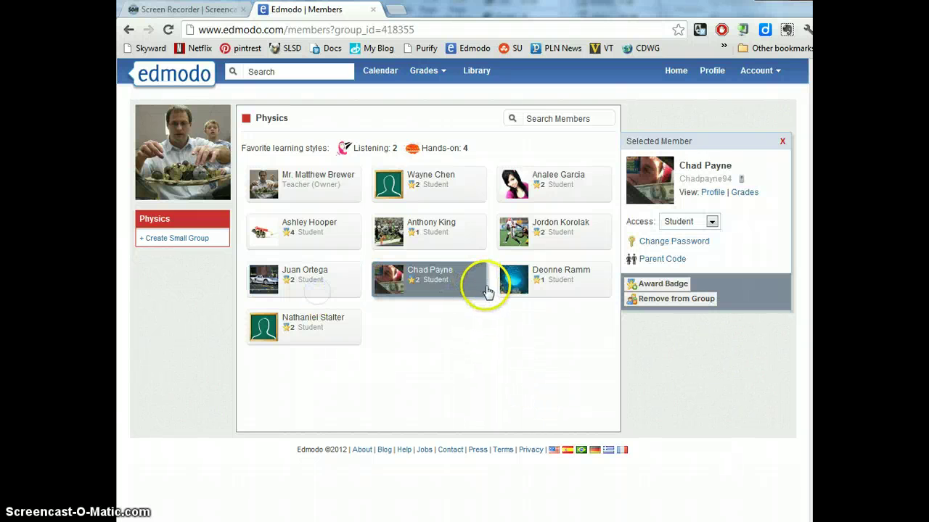
pyautogui.click(465, 292)
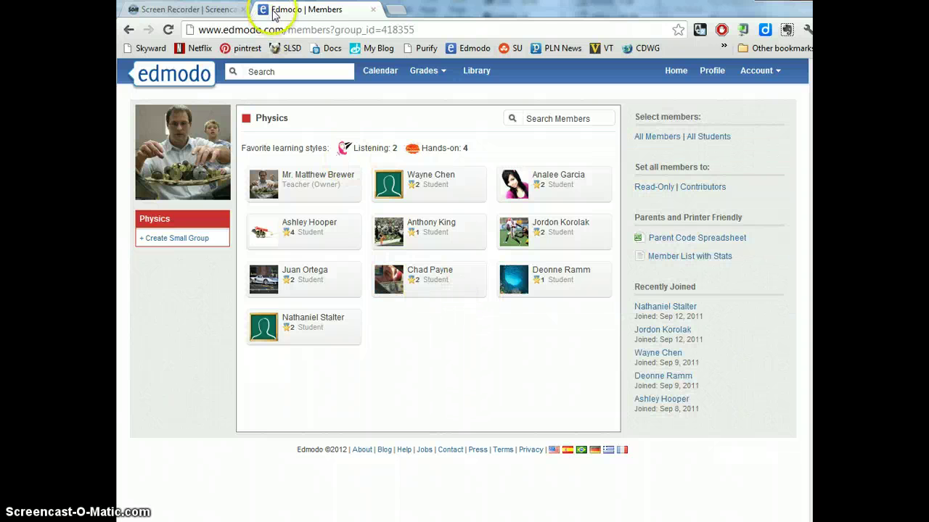
pyautogui.click(676, 72)
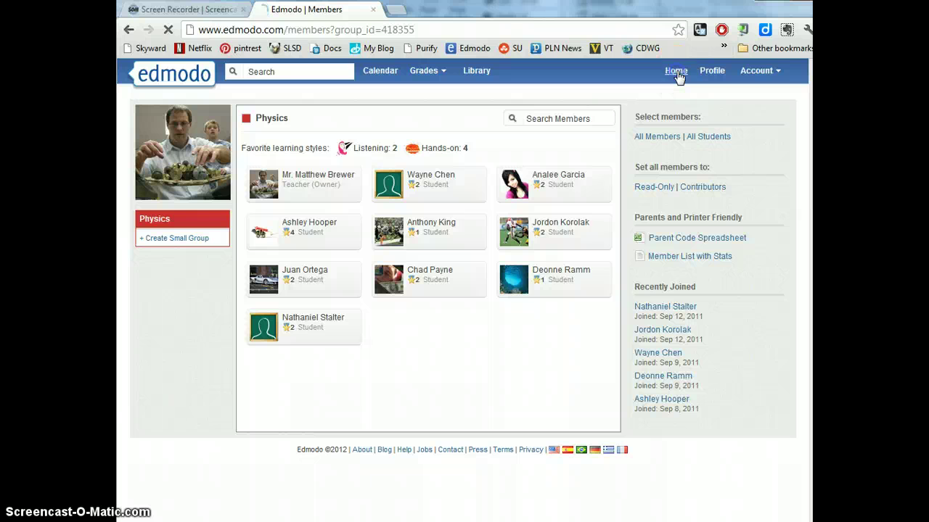